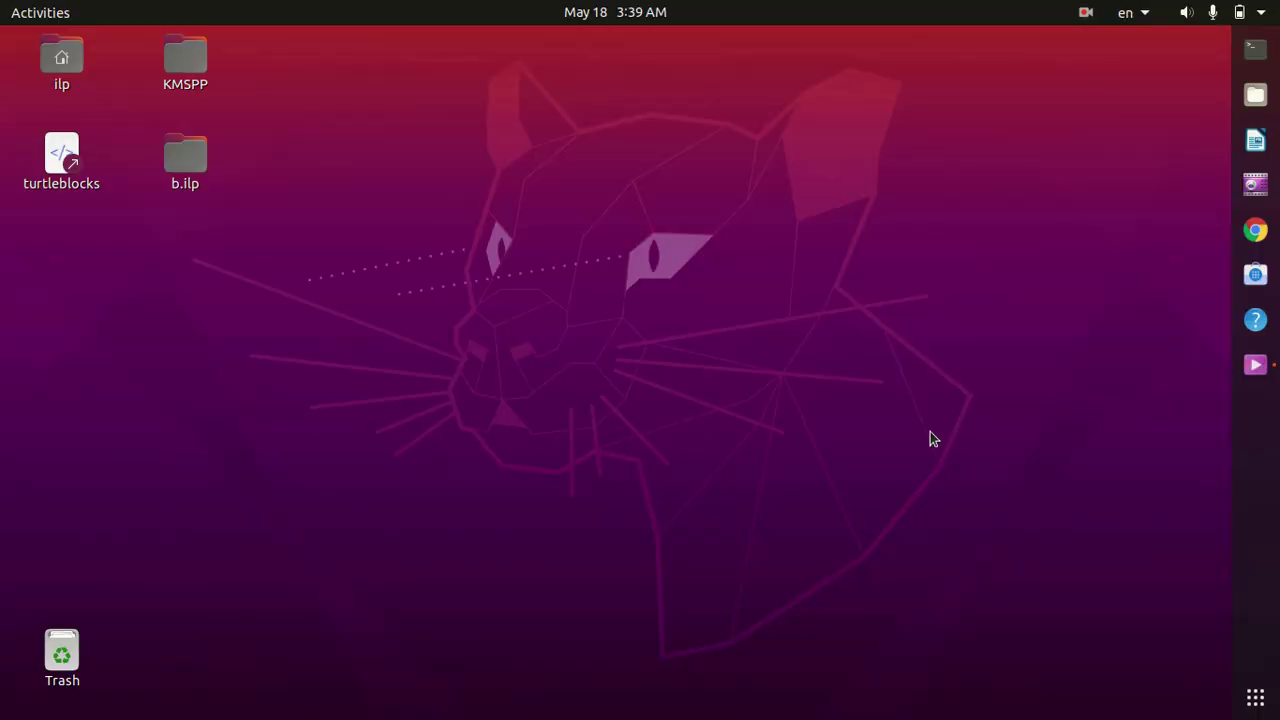
Step: Search the installed applications for "tux paint" and launch Tux Paint
left_click(1258, 698)
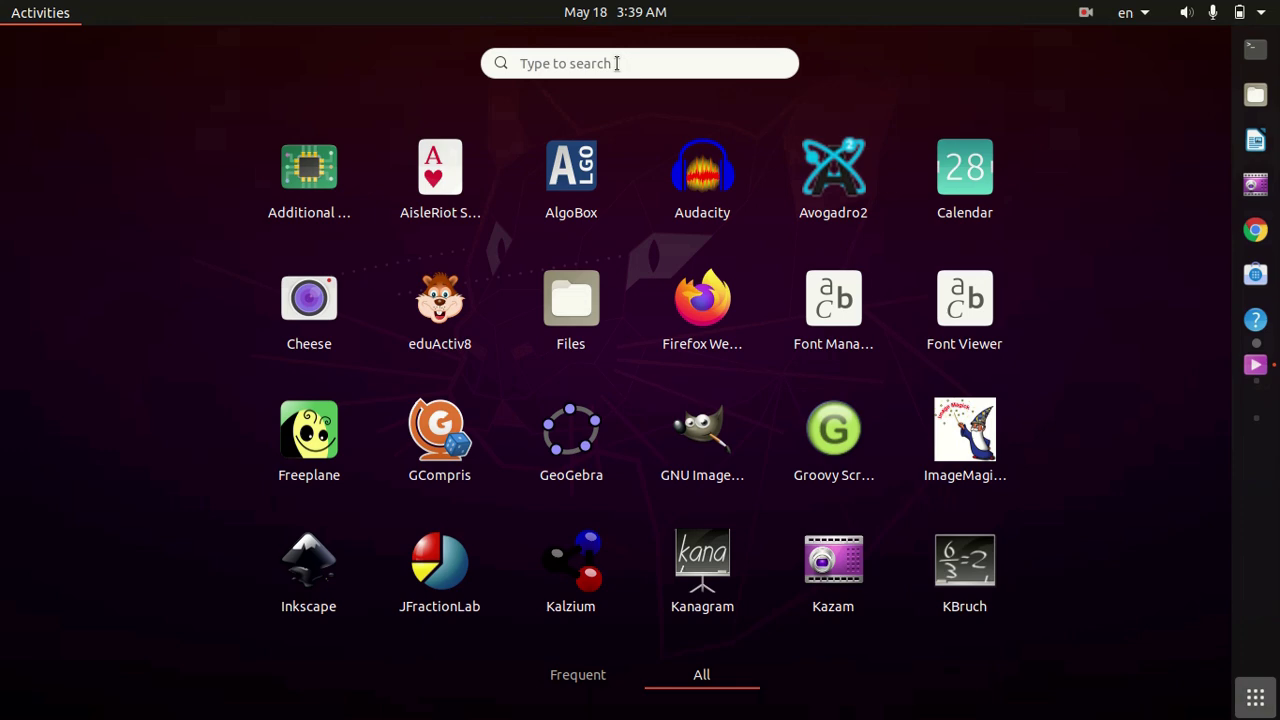
type("tux")
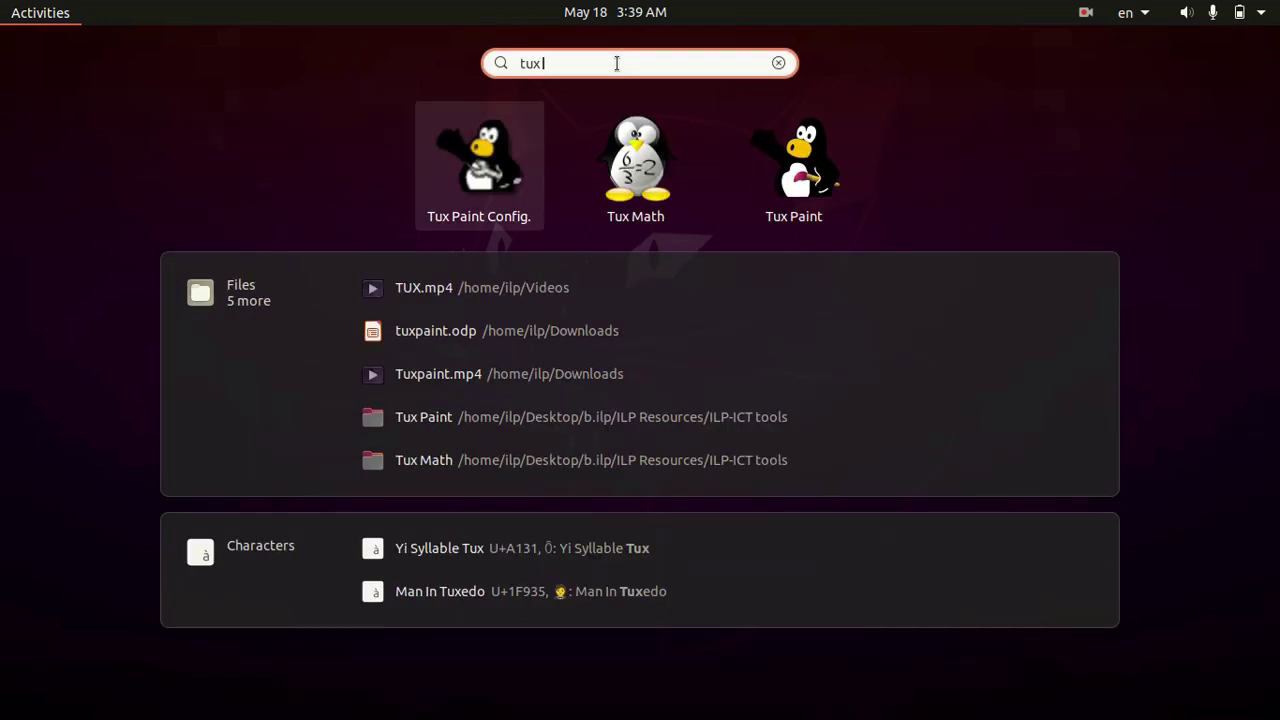
type(" pain")
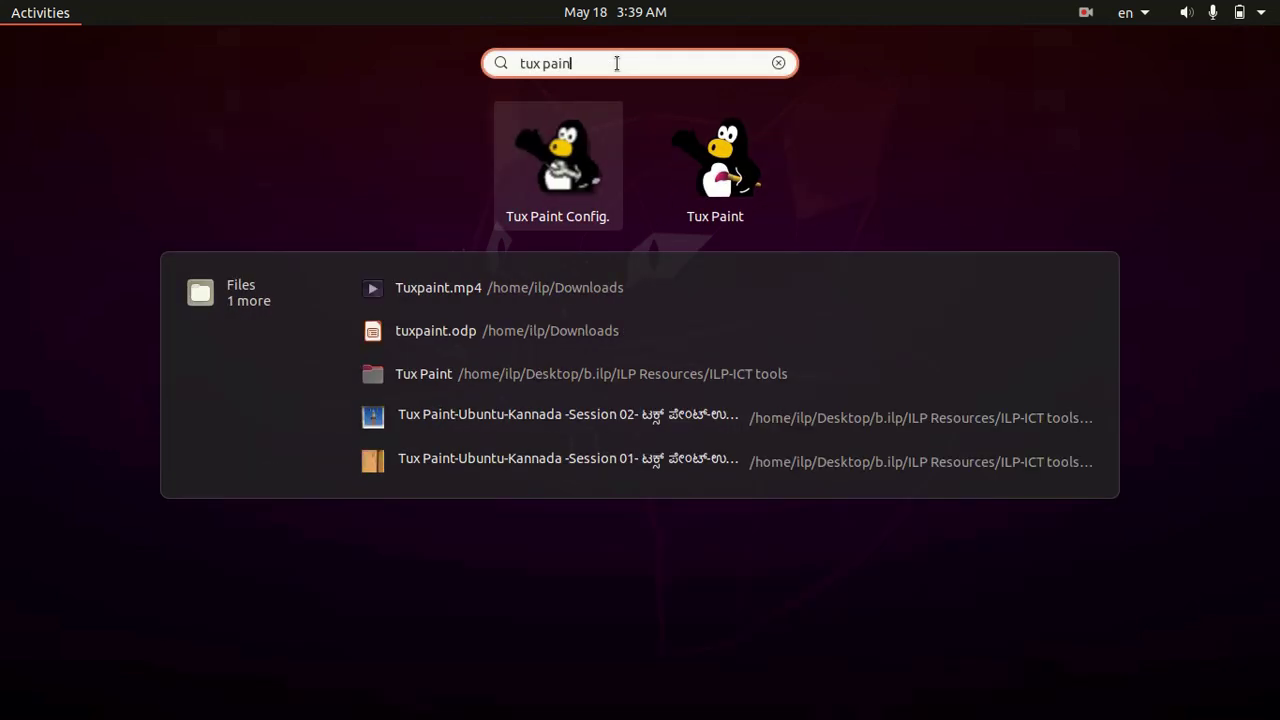
type("t")
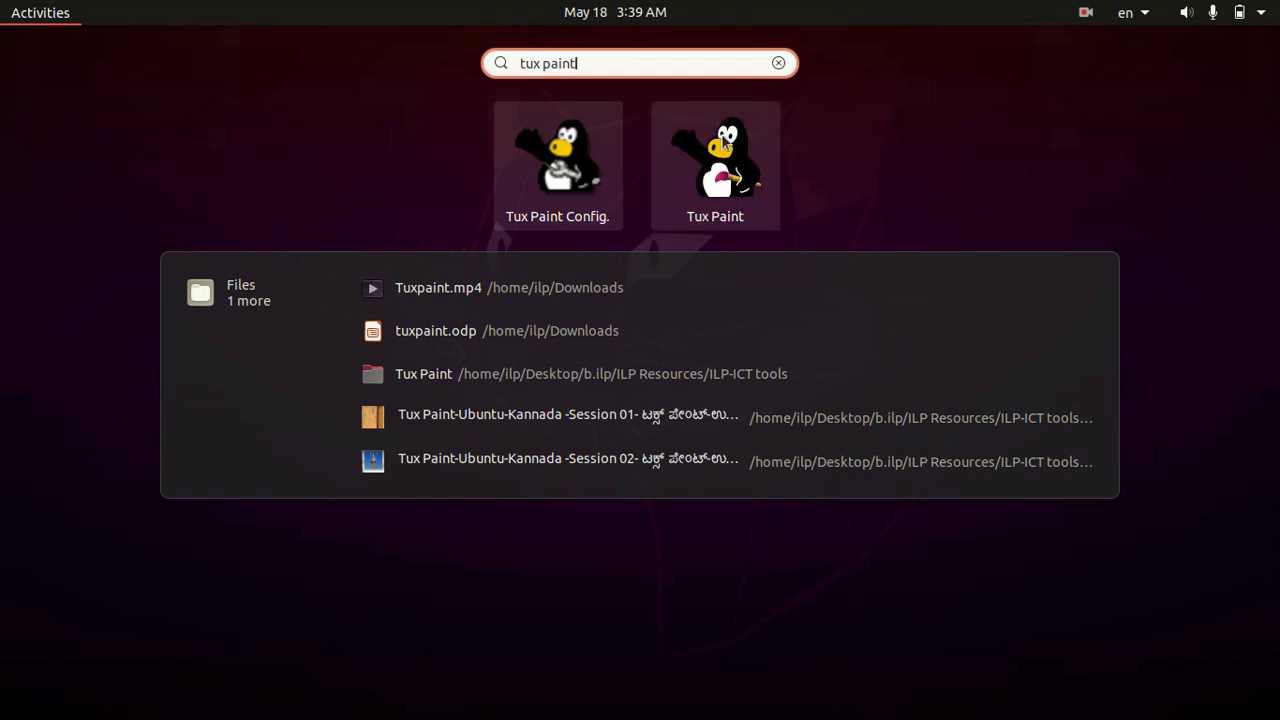
left_click(727, 163)
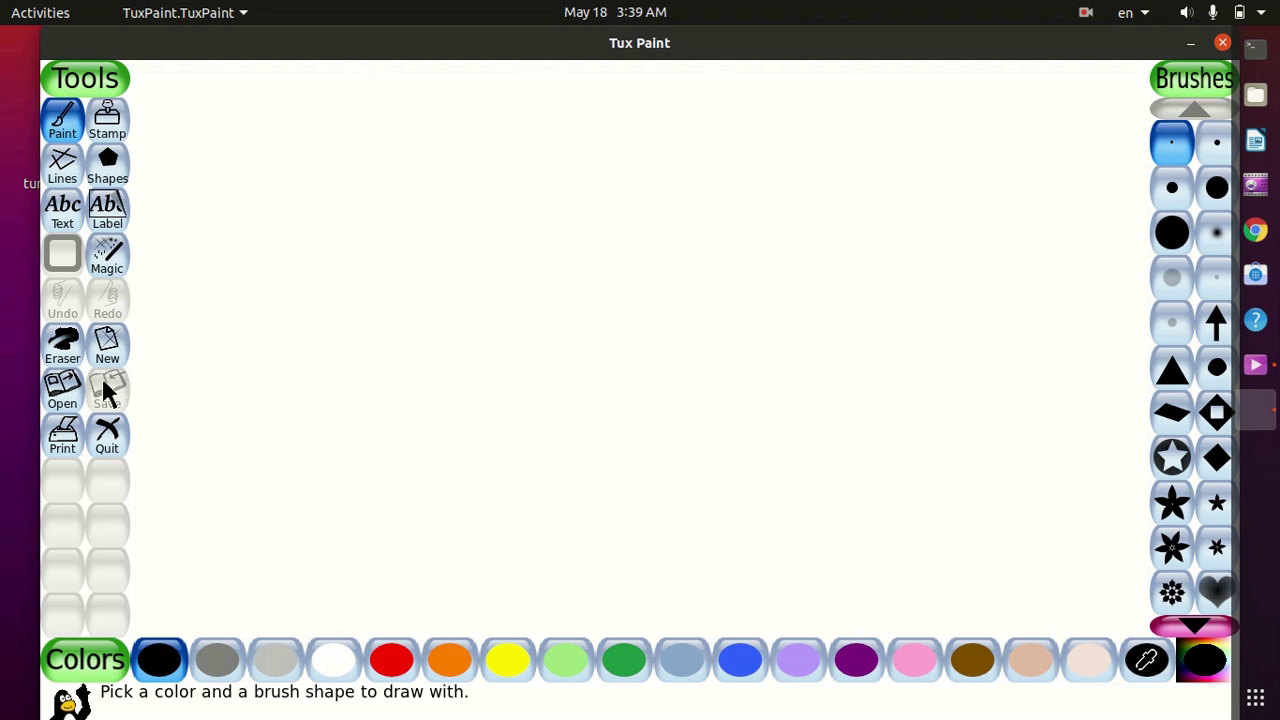
Step: Start a new drawing with a plain blue background
left_click(118, 352)
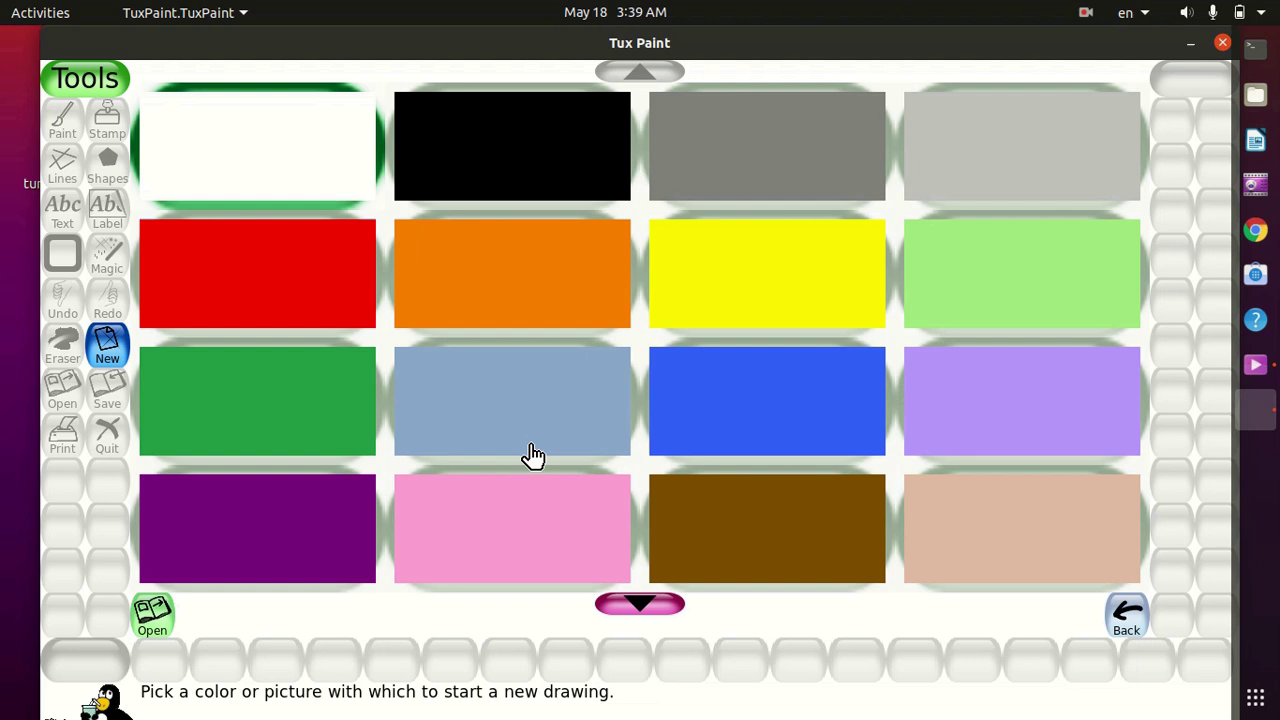
scroll(528, 455, "down", 2)
scroll(528, 455, "up", 2)
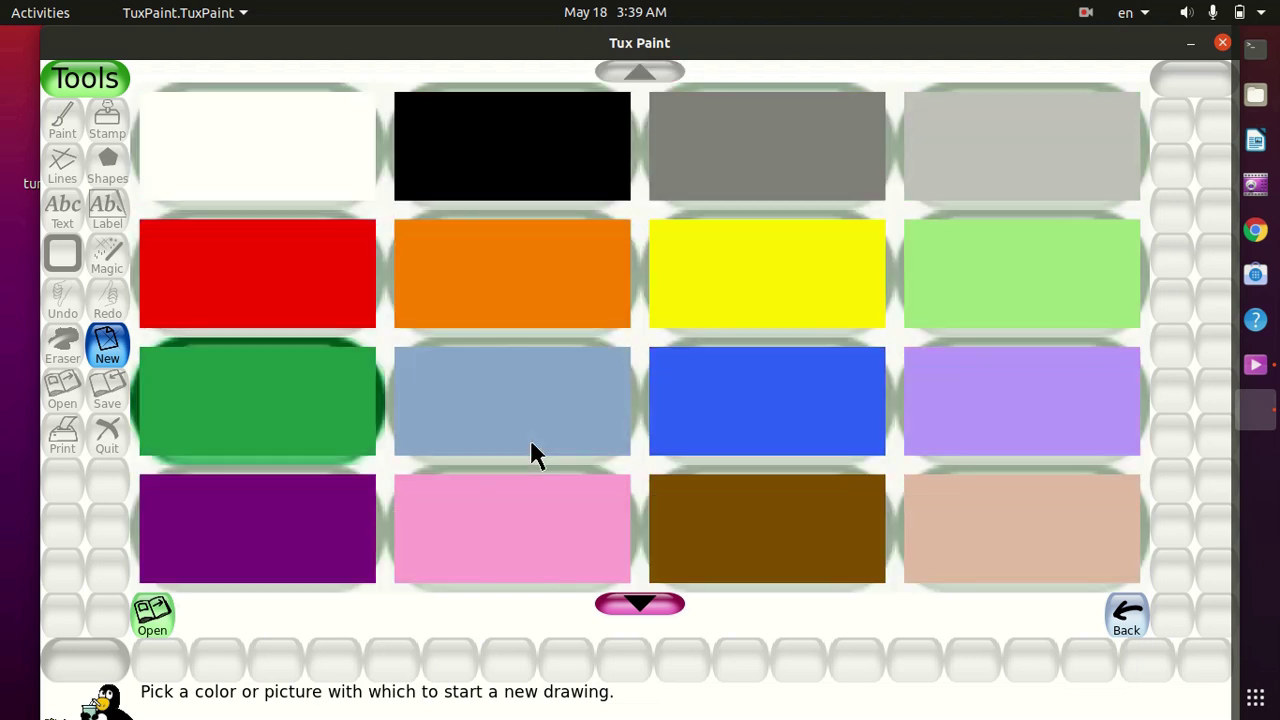
left_click(740, 395)
left_click(165, 618)
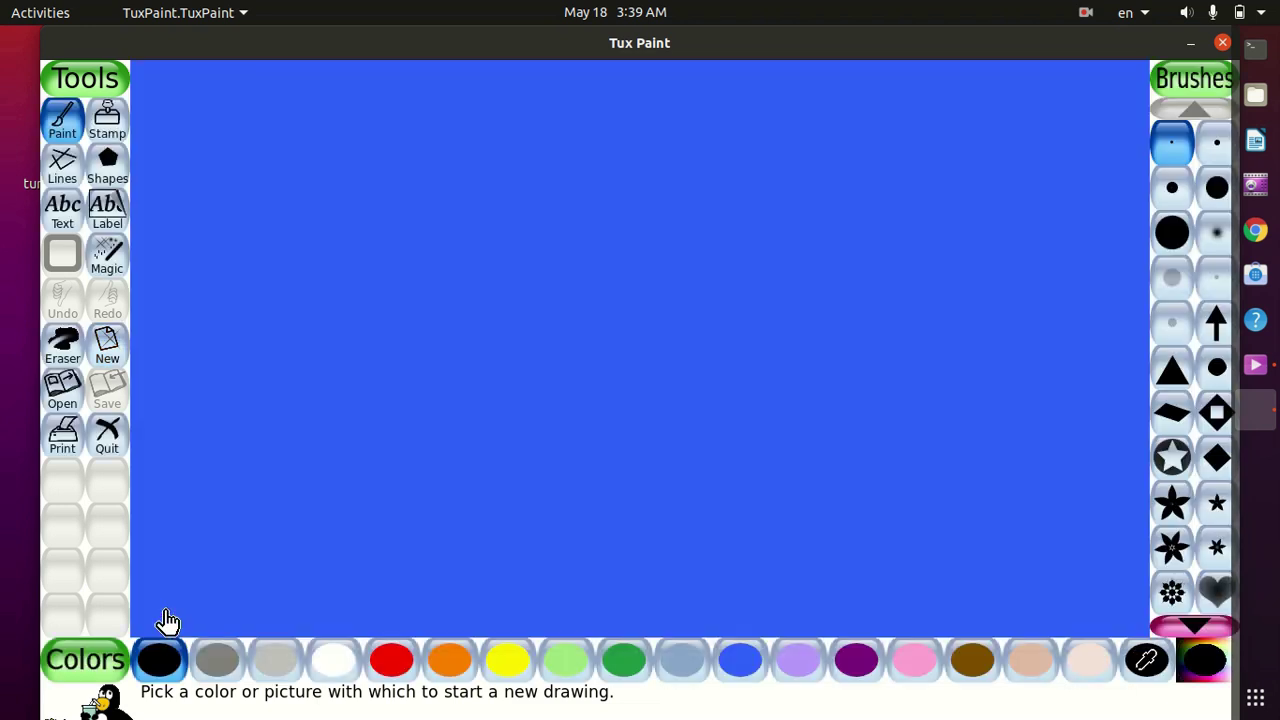
Step: With the solid star brush, paint a black wavy line across the upper canvas and a light green one below it
left_click(63, 128)
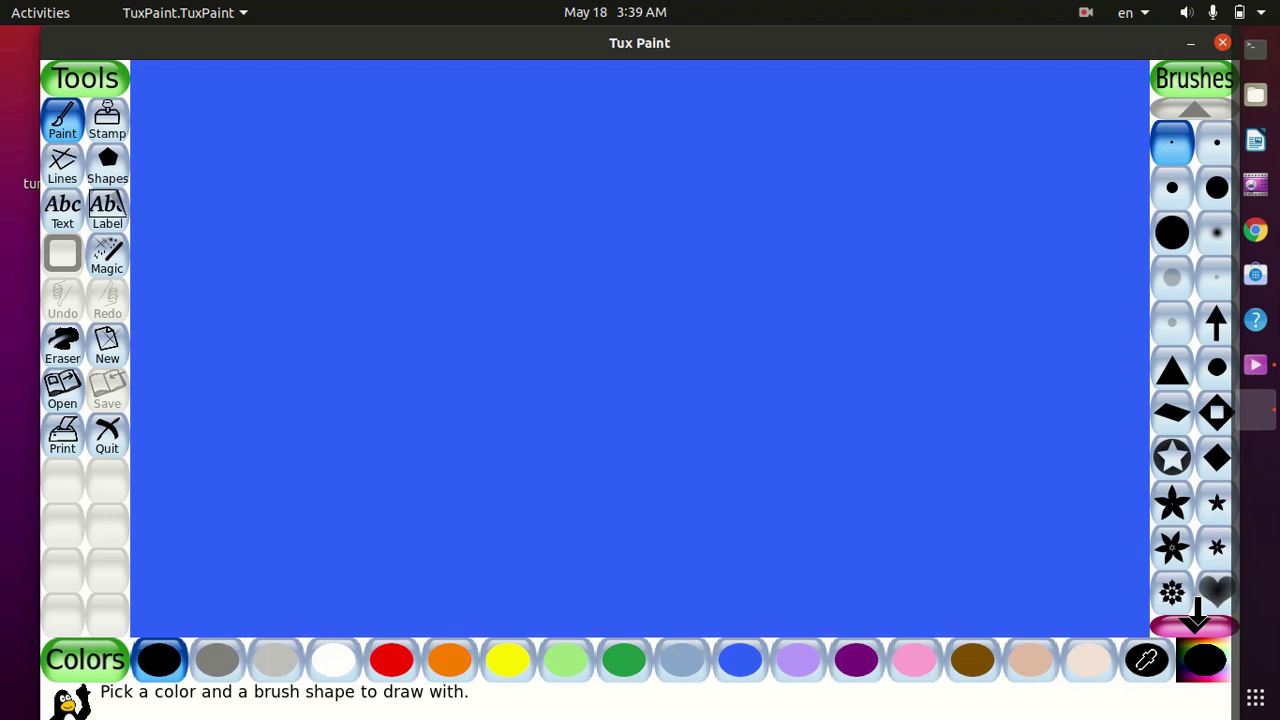
left_click_drag(1197, 612, 1197, 612)
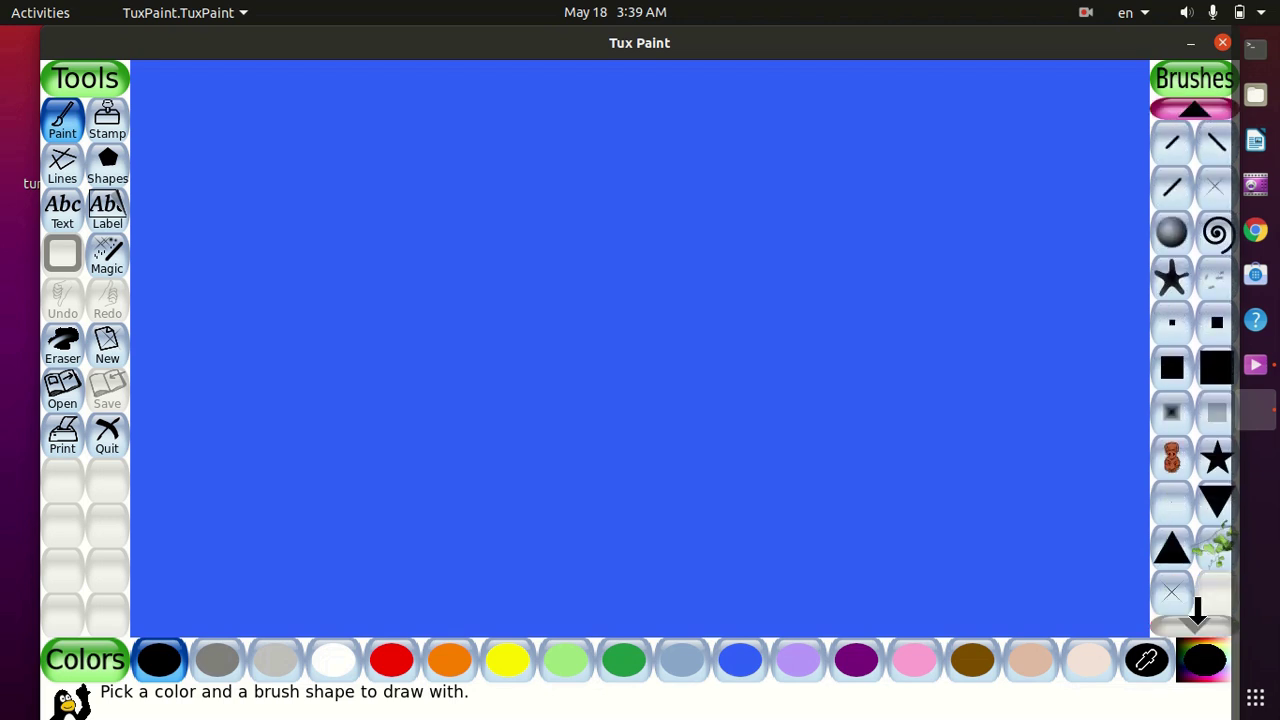
left_click(1219, 466)
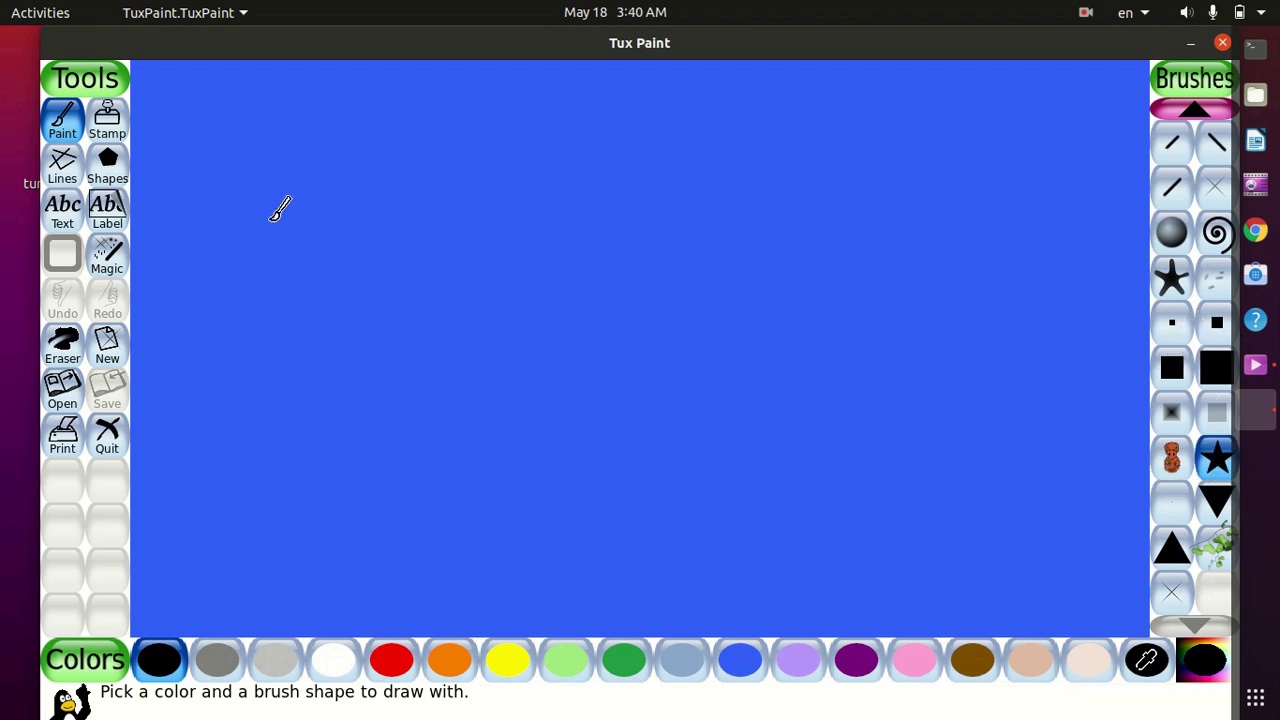
mouse_move(271, 218)
left_mouse_down()
mouse_move(462, 184)
mouse_move(607, 309)
mouse_move(751, 234)
mouse_move(917, 248)
mouse_move(1060, 390)
left_mouse_up()
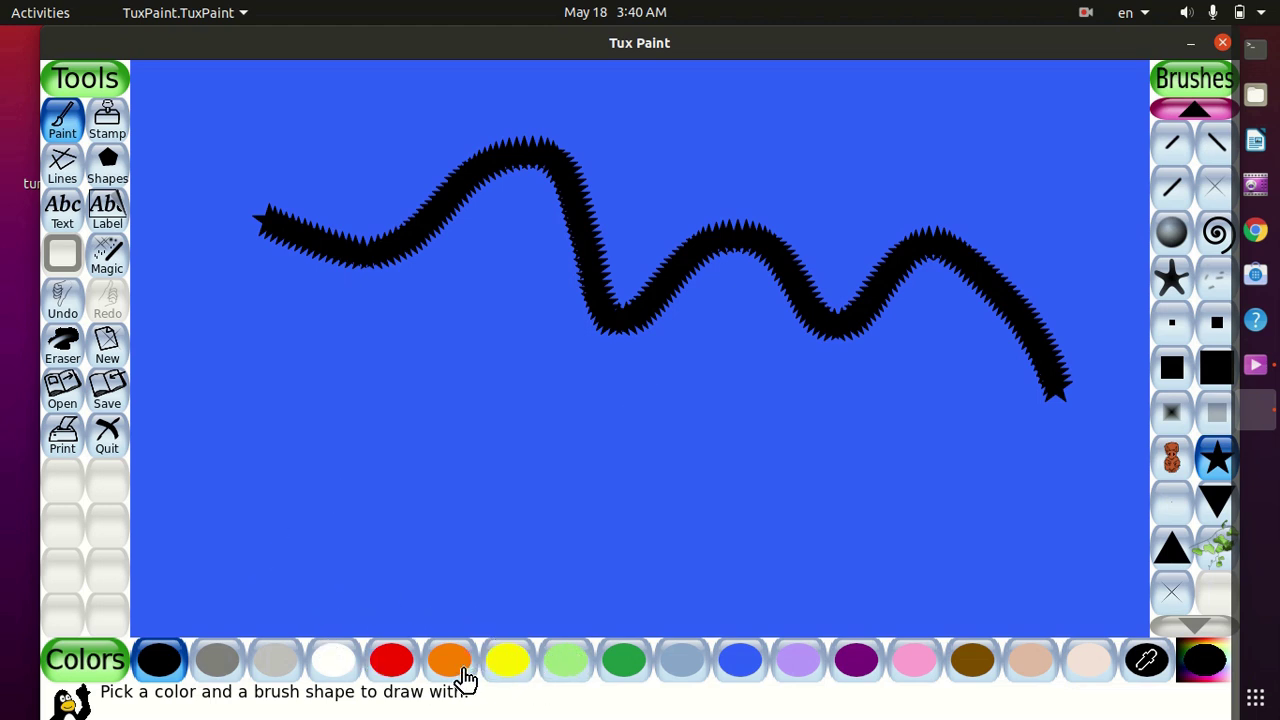
left_click(563, 662)
mouse_move(200, 408)
left_mouse_down()
mouse_move(290, 443)
mouse_move(446, 401)
mouse_move(753, 400)
mouse_move(933, 366)
left_mouse_up()
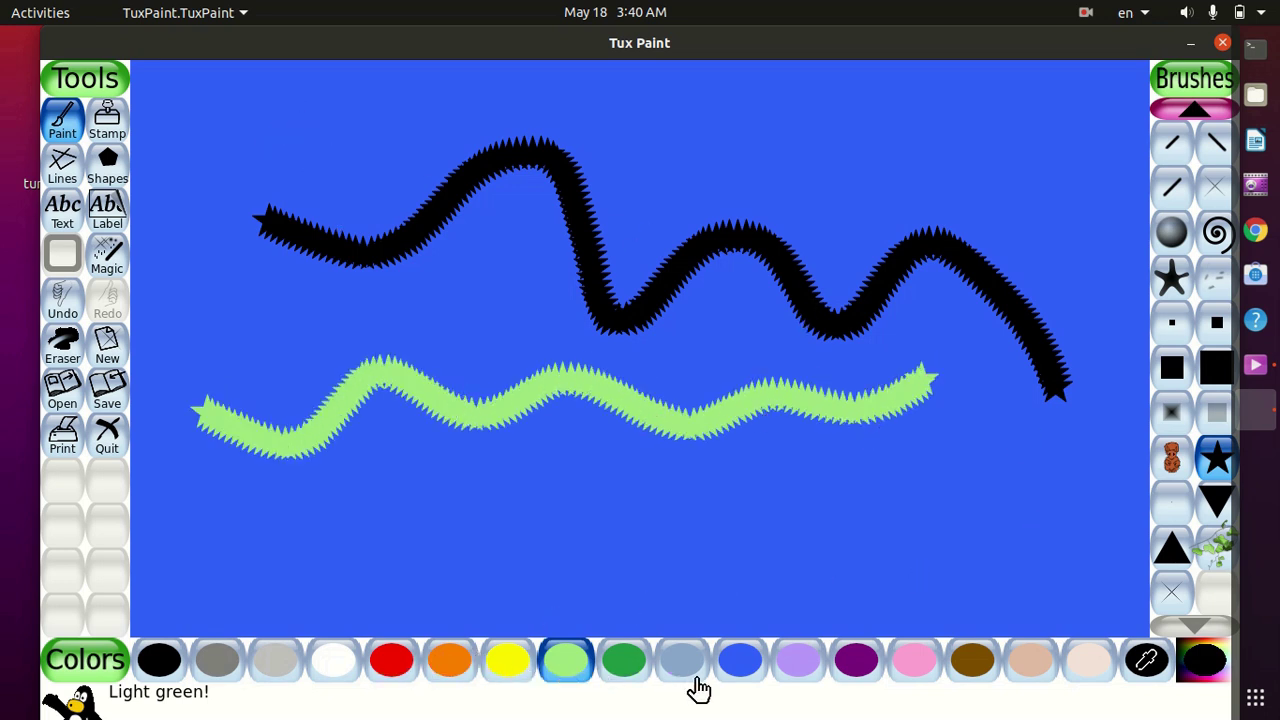
Step: Pick a custom cyan from the color spectrum and paint a wavy star-brush line below the light green one
left_click(1211, 662)
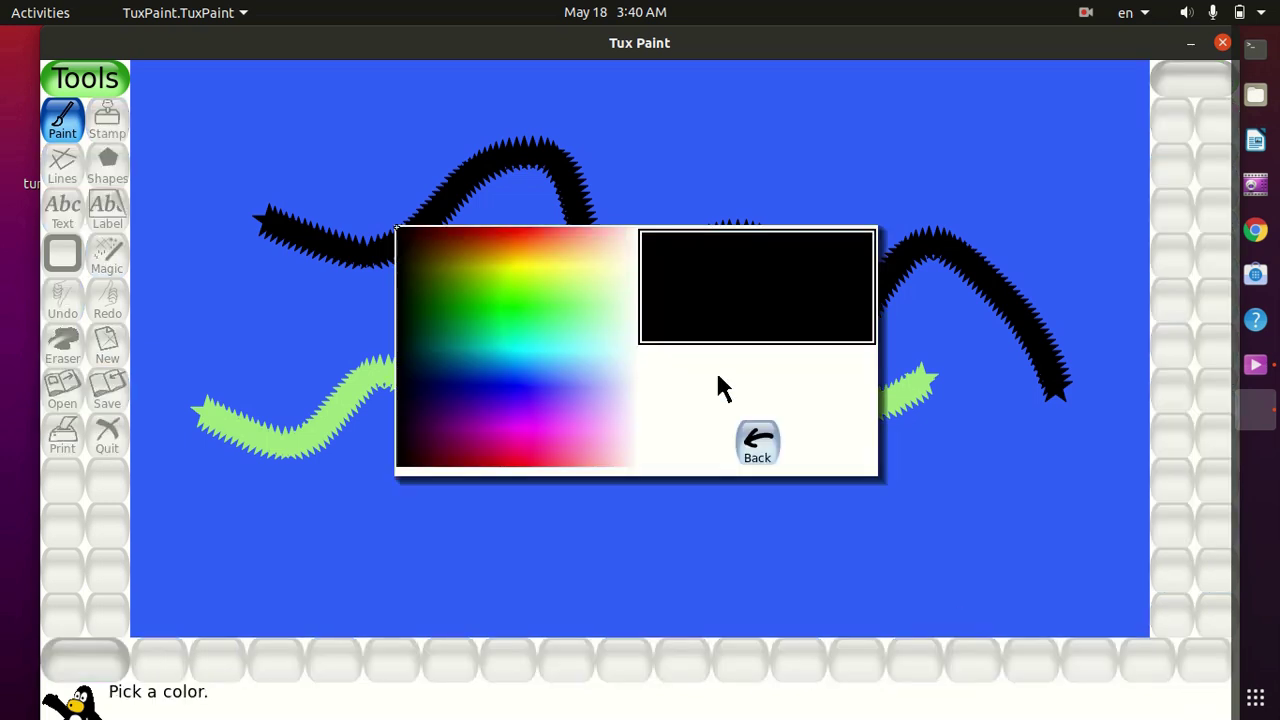
left_click_drag(409, 289, 516, 350)
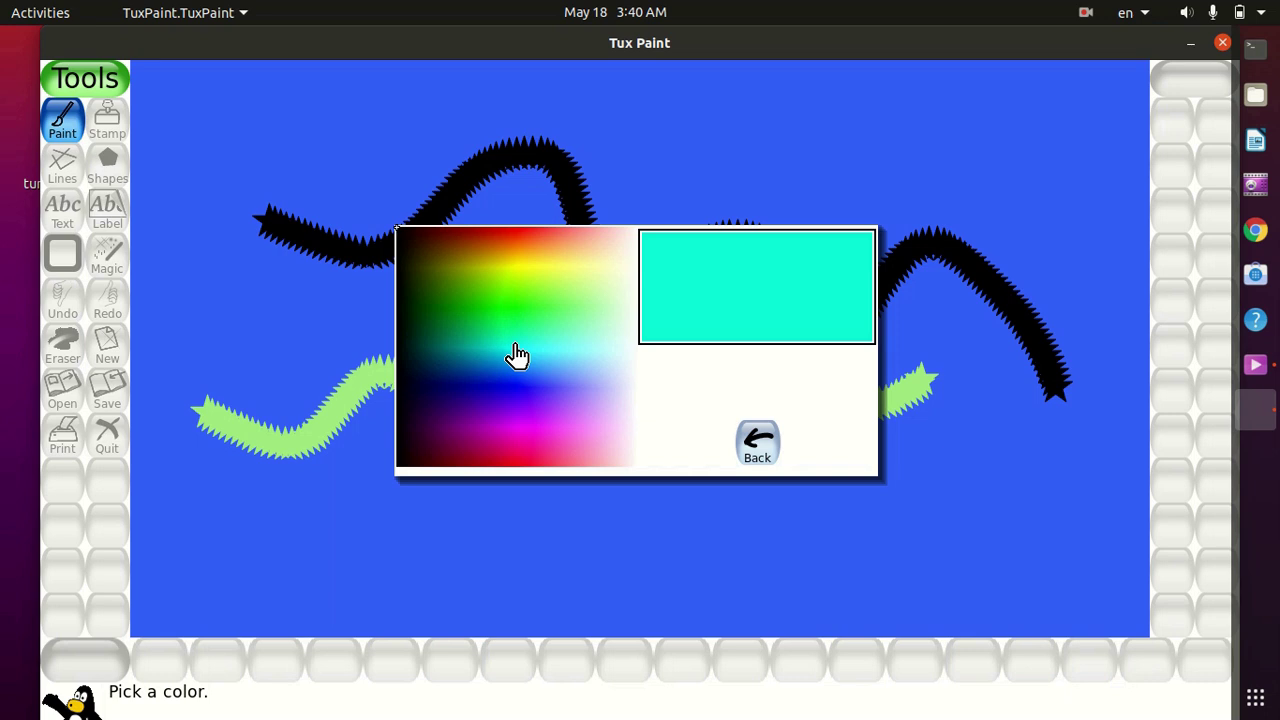
mouse_move(516, 355)
left_mouse_down()
mouse_move(721, 290)
mouse_move(529, 380)
mouse_move(520, 362)
left_mouse_up()
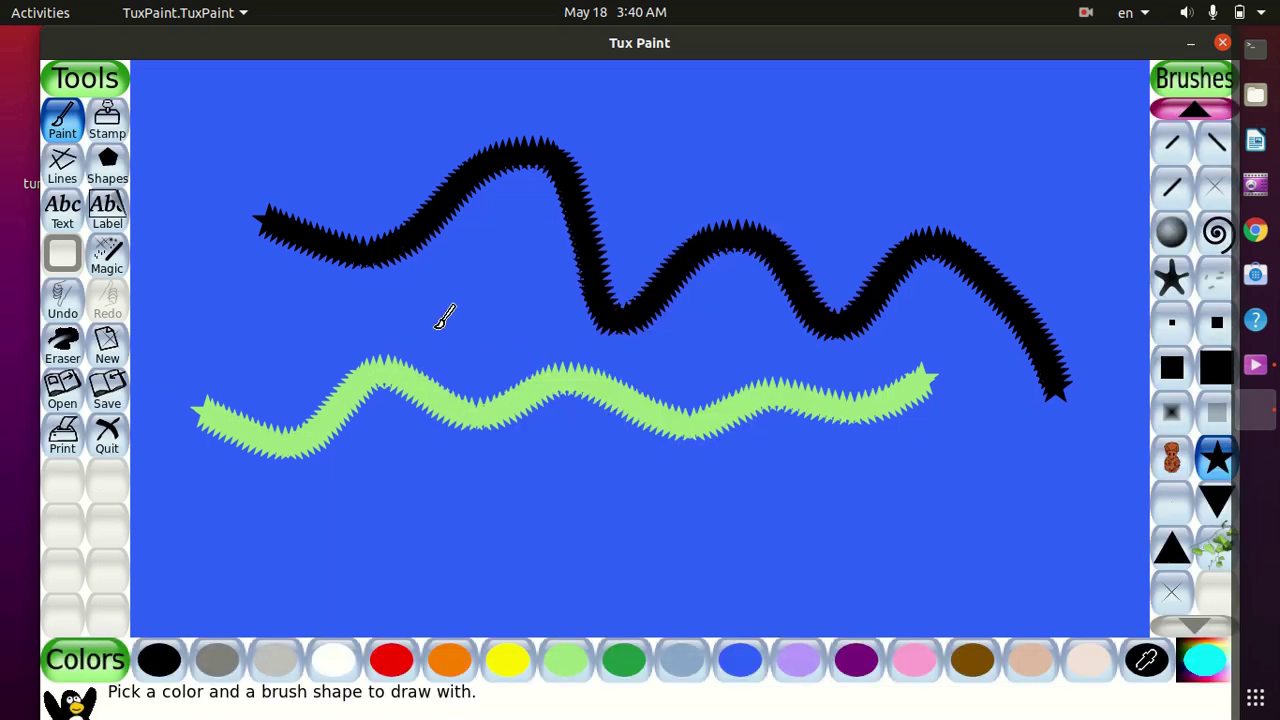
mouse_move(382, 490)
left_mouse_down()
mouse_move(464, 519)
mouse_move(581, 527)
mouse_move(707, 505)
mouse_move(1062, 485)
left_mouse_up()
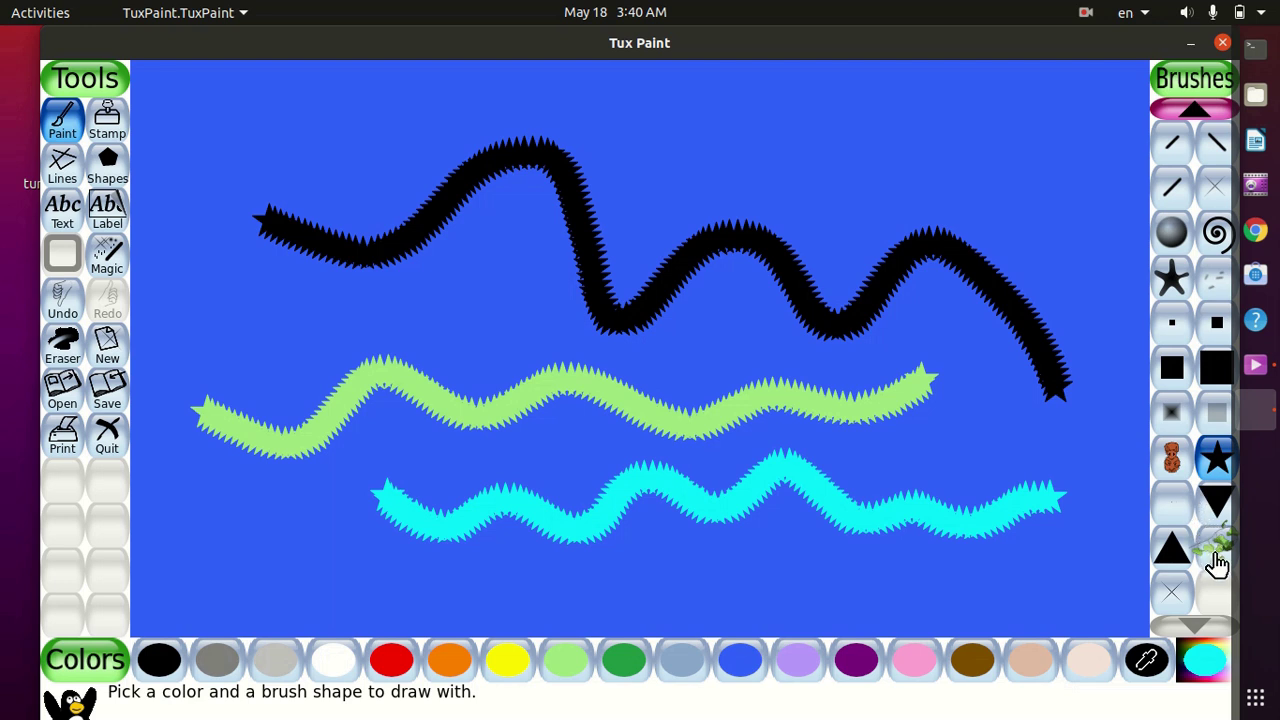
Step: Paint several strands of leaves over the left half of the canvas with the ivy leaf brush
left_click(1215, 558)
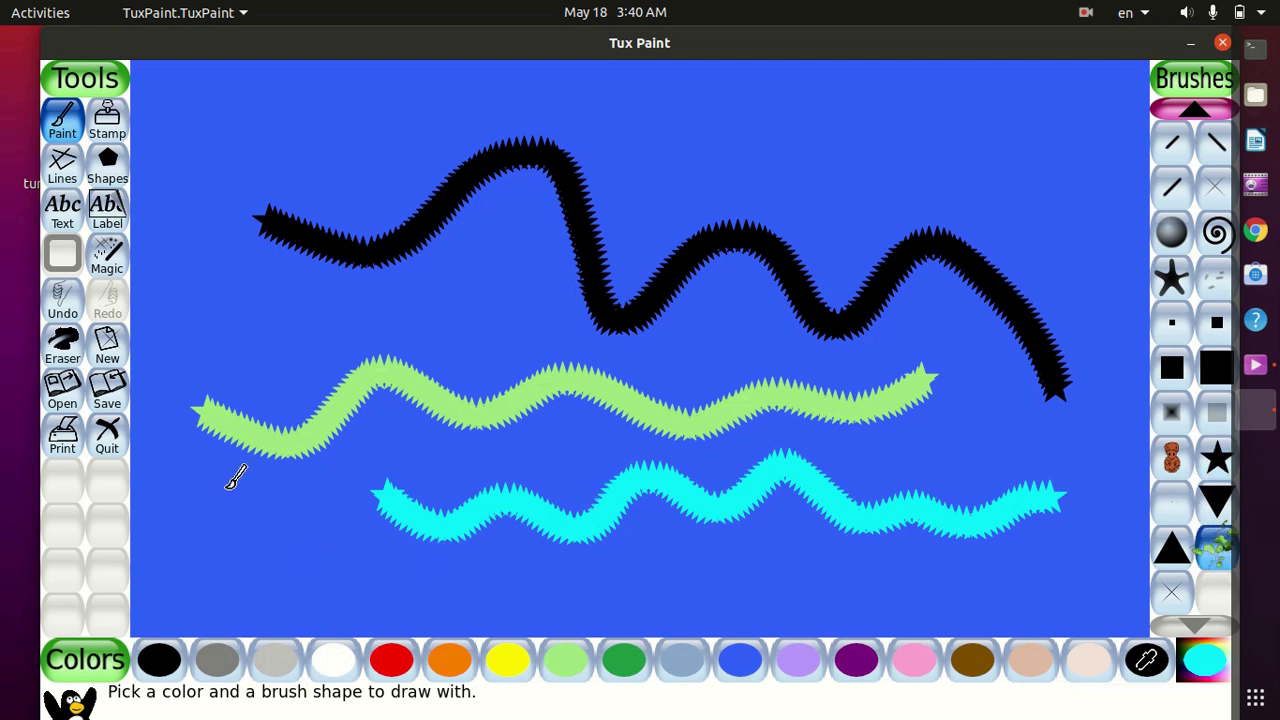
mouse_move(208, 110)
left_mouse_down()
mouse_move(190, 265)
mouse_move(224, 538)
mouse_move(218, 575)
left_mouse_up()
mouse_move(288, 538)
left_mouse_down()
mouse_move(291, 369)
mouse_move(544, 208)
mouse_move(608, 120)
left_mouse_up()
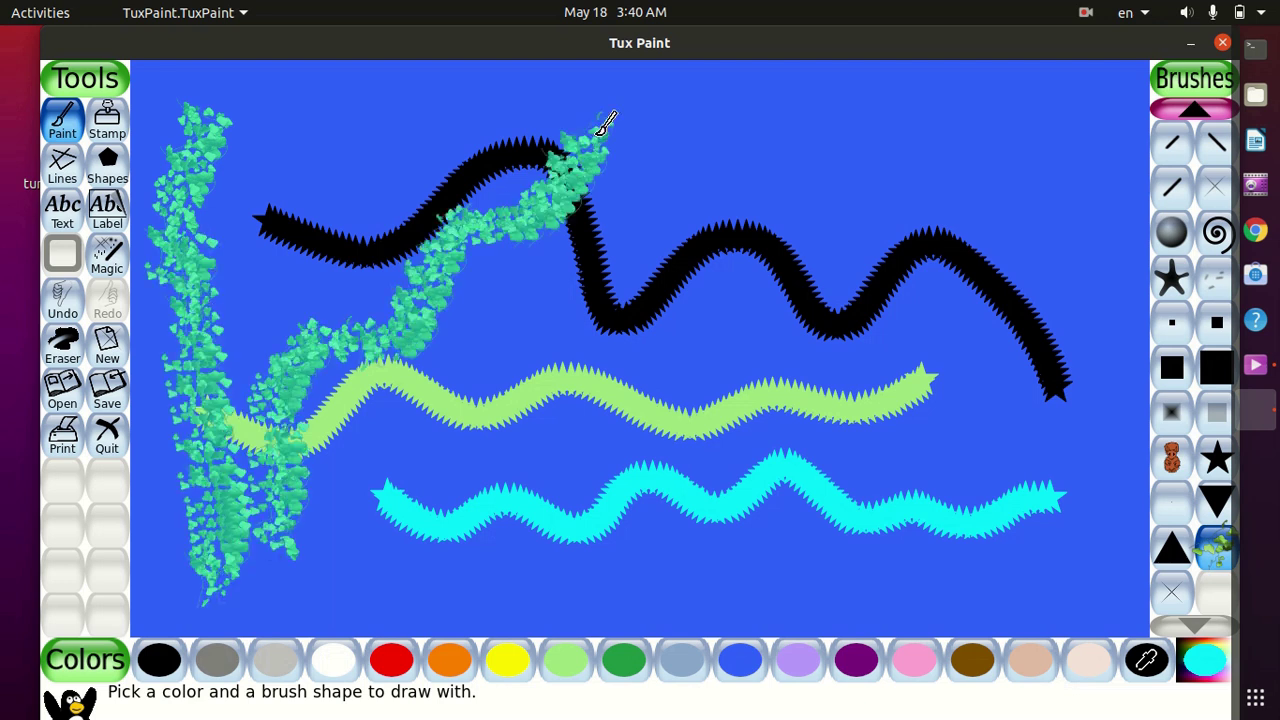
mouse_move(463, 192)
left_mouse_down()
mouse_move(233, 420)
mouse_move(280, 503)
left_mouse_up()
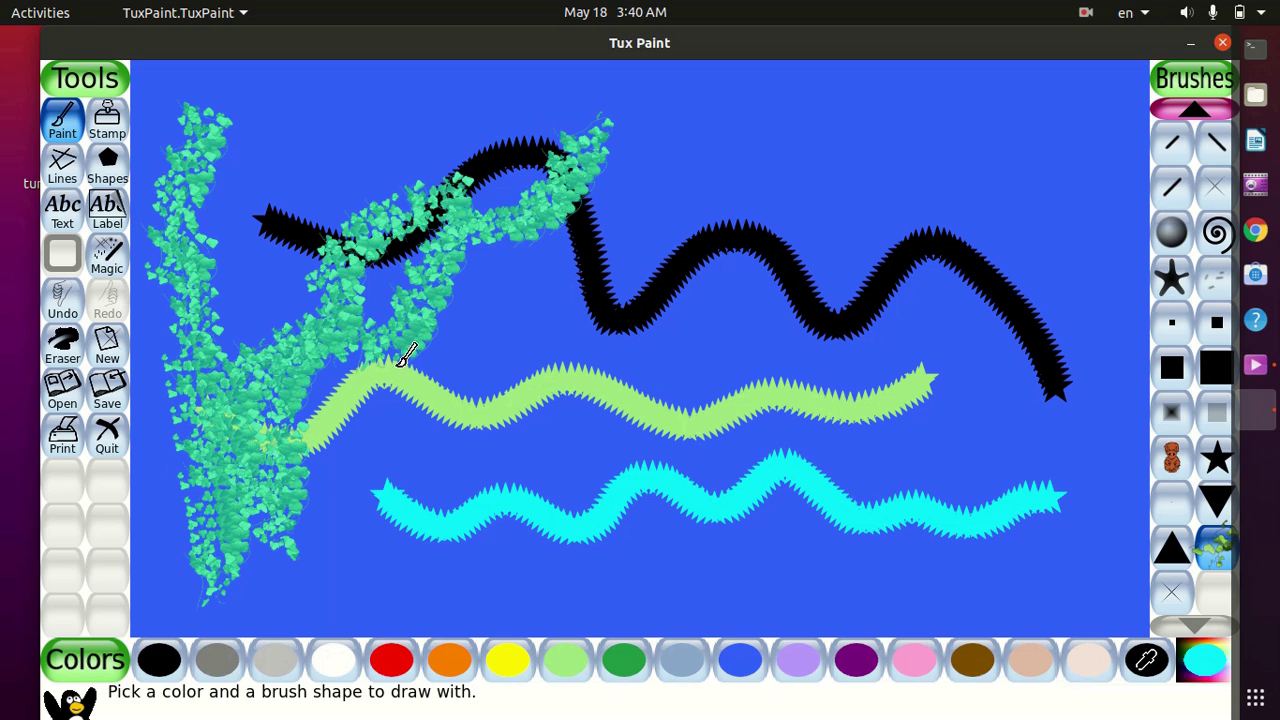
Step: Erase all the painted lines and leaves from the canvas with the largest square eraser
left_click(60, 352)
mouse_move(240, 290)
left_mouse_down()
mouse_move(236, 300)
mouse_move(287, 260)
mouse_move(351, 258)
mouse_move(589, 175)
left_mouse_up()
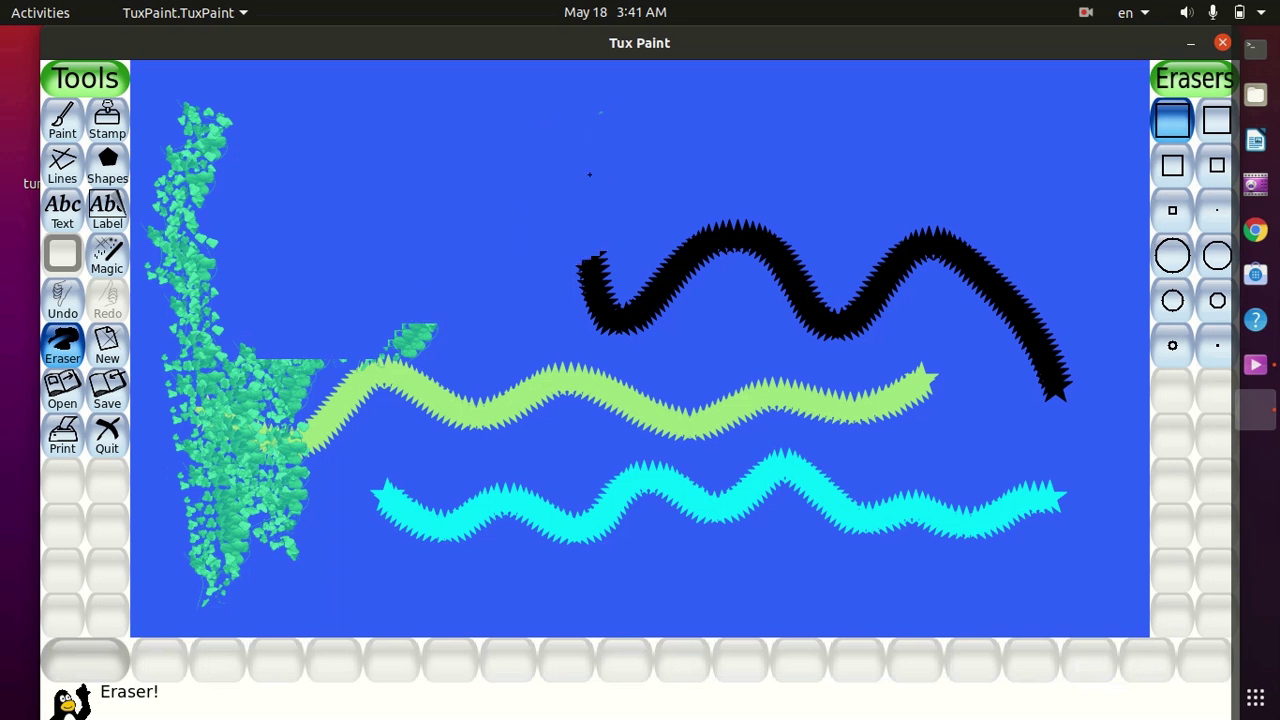
mouse_move(496, 249)
left_mouse_down()
mouse_move(415, 312)
mouse_move(591, 224)
mouse_move(418, 374)
mouse_move(528, 362)
mouse_move(858, 212)
mouse_move(848, 263)
mouse_move(725, 344)
mouse_move(912, 289)
mouse_move(976, 309)
mouse_move(956, 400)
mouse_move(995, 429)
mouse_move(997, 524)
mouse_move(952, 471)
mouse_move(693, 450)
mouse_move(479, 597)
mouse_move(313, 493)
mouse_move(198, 251)
mouse_move(201, 349)
mouse_move(255, 321)
mouse_move(703, 386)
mouse_move(573, 455)
mouse_move(286, 536)
left_mouse_up()
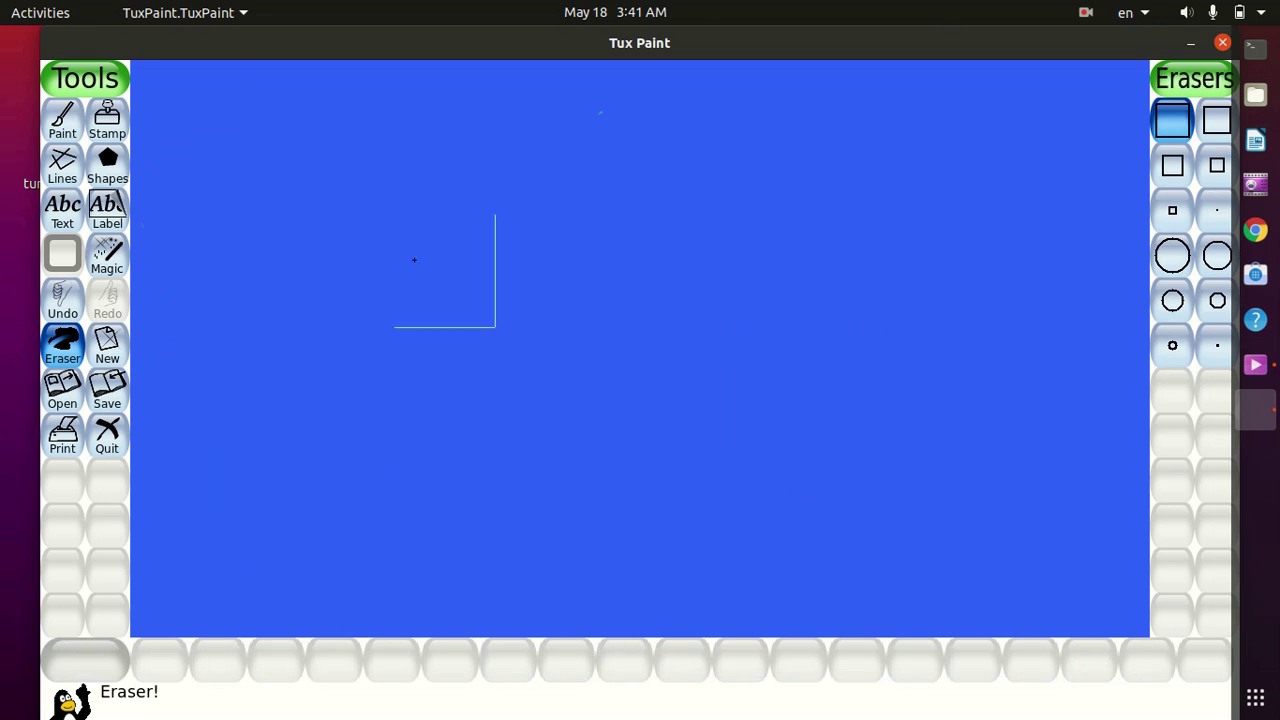
Step: Find the Adenium (Desert Rose) stamp in the plant collection and stamp it at default size in the canvas's upper-left corner
left_click(108, 122)
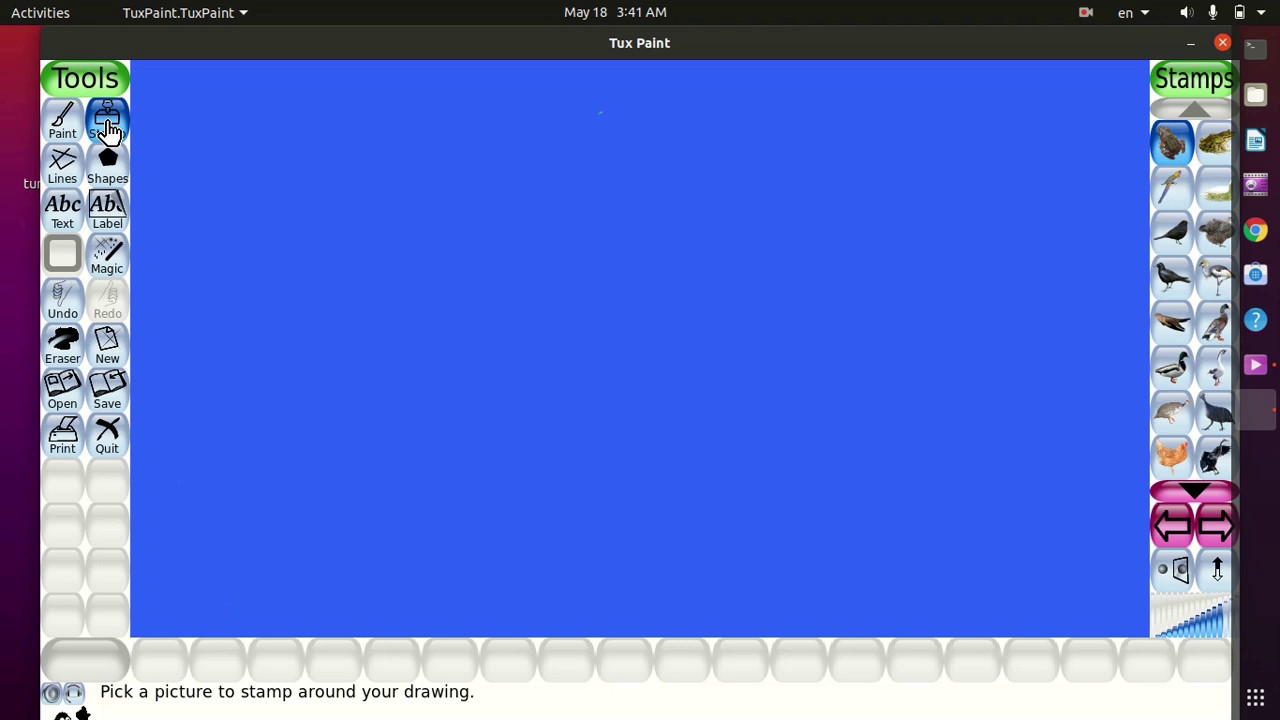
left_click(1215, 540)
left_click(1215, 540)
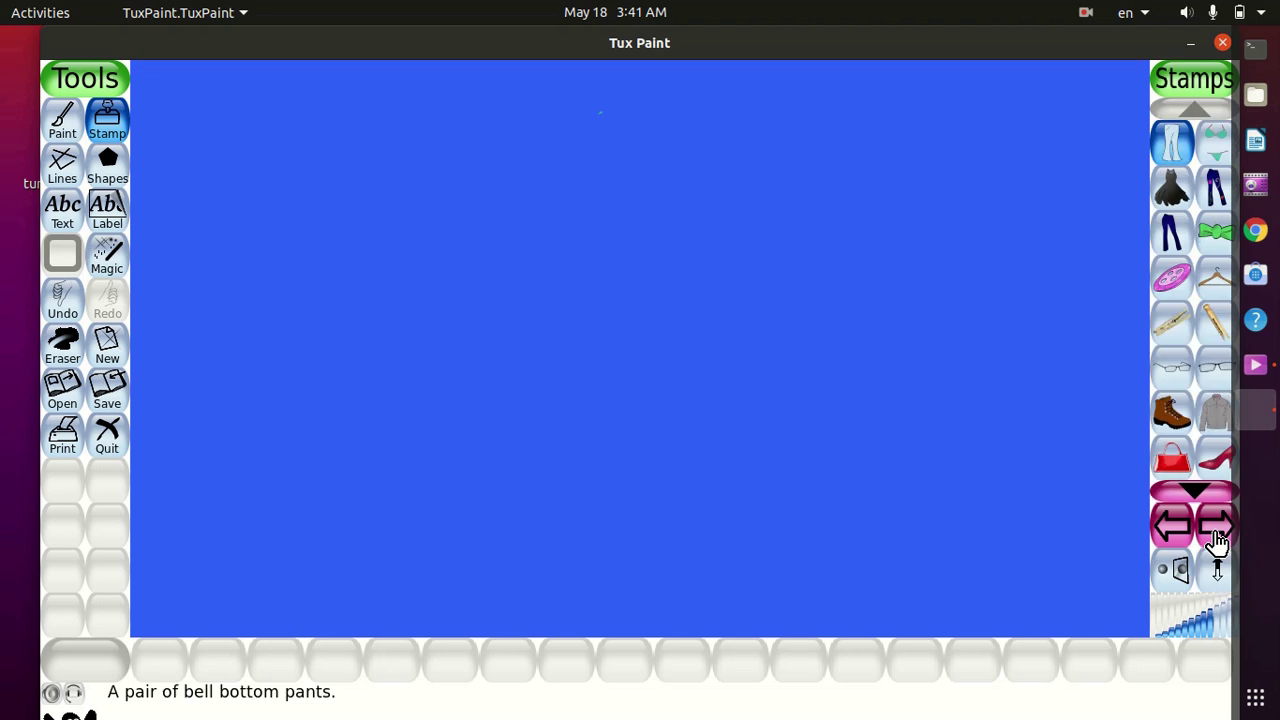
left_click(1215, 540)
left_click(1215, 540)
left_click(1215, 540)
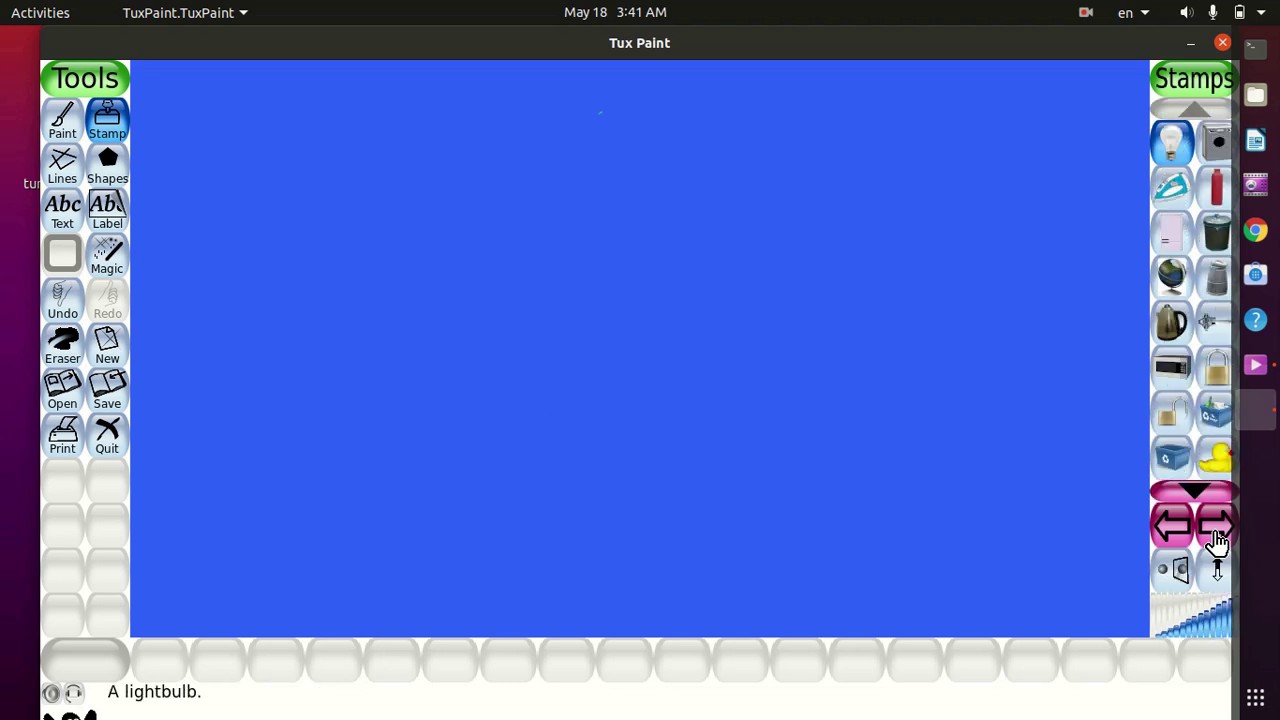
left_click(1215, 540)
left_click(1215, 540)
left_click(1215, 540)
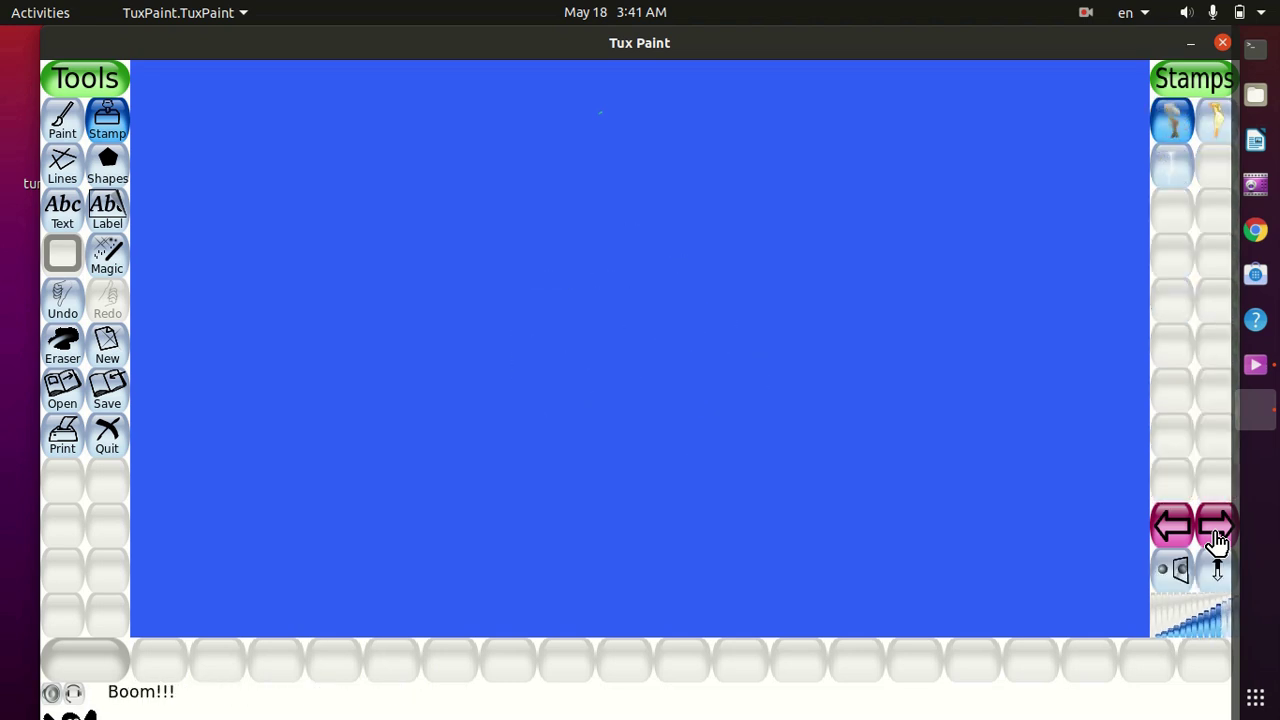
left_click(1215, 540)
left_click(1215, 540)
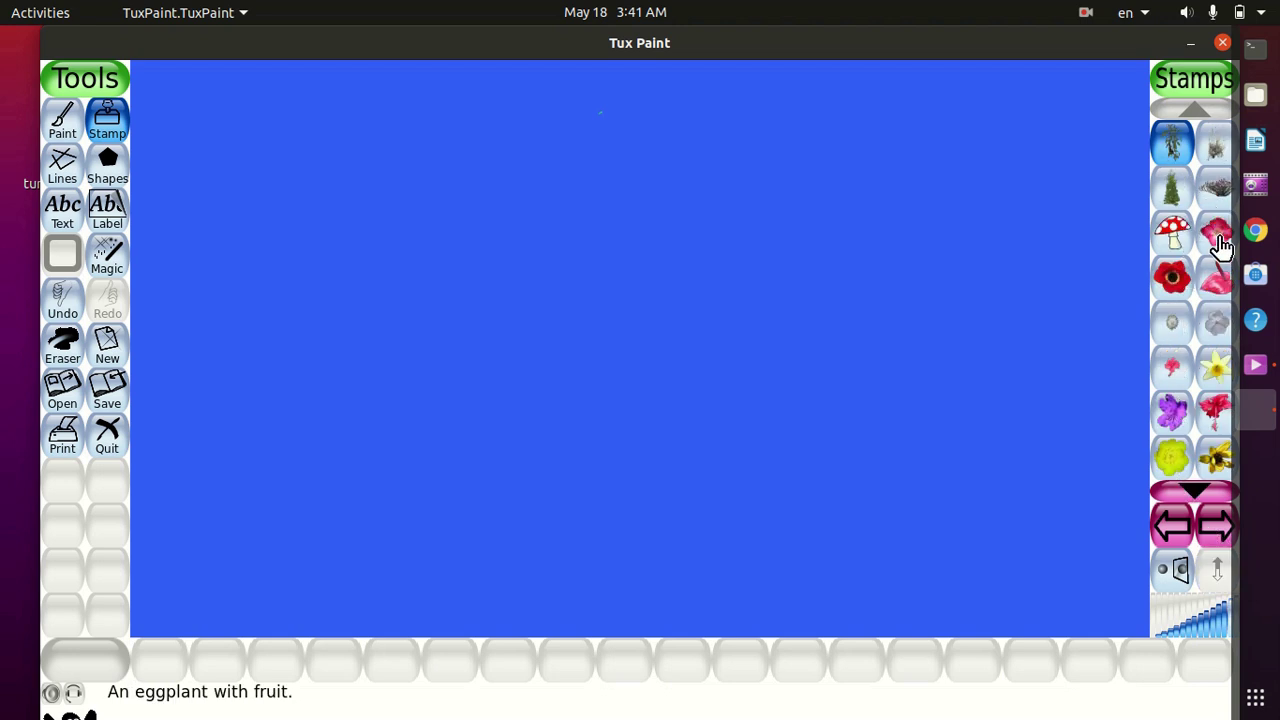
left_click(1218, 240)
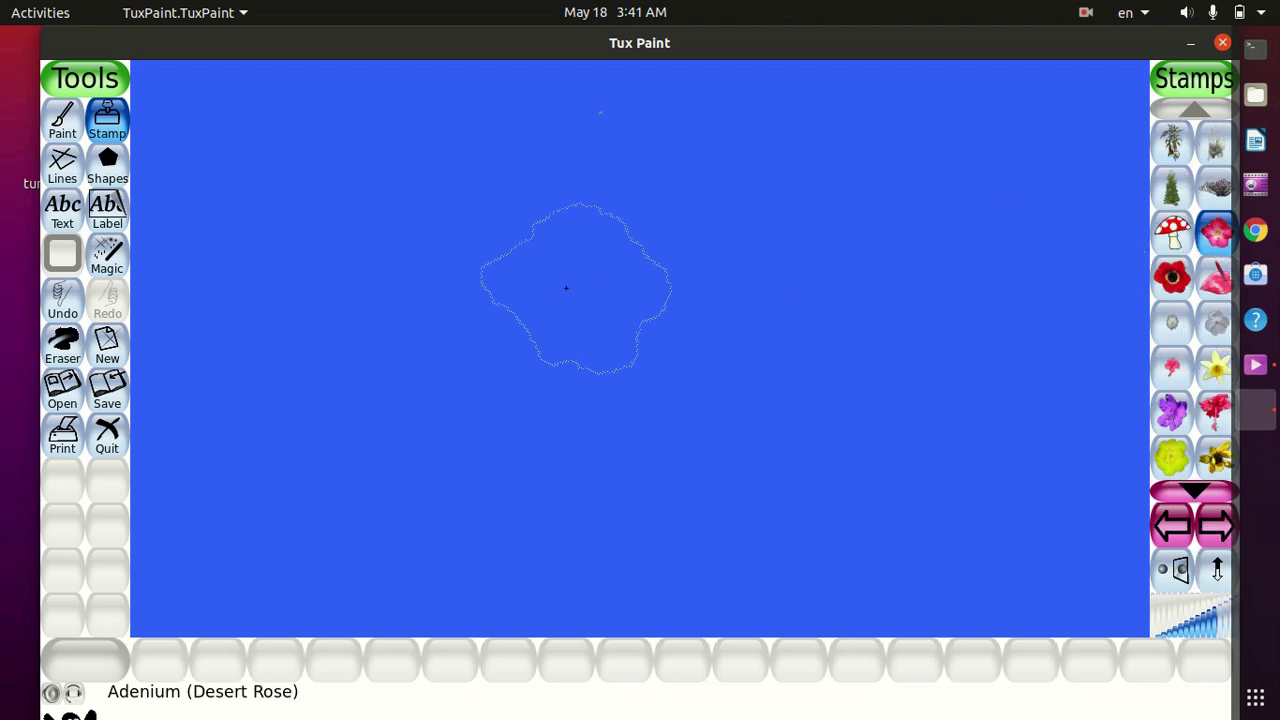
left_click(248, 159)
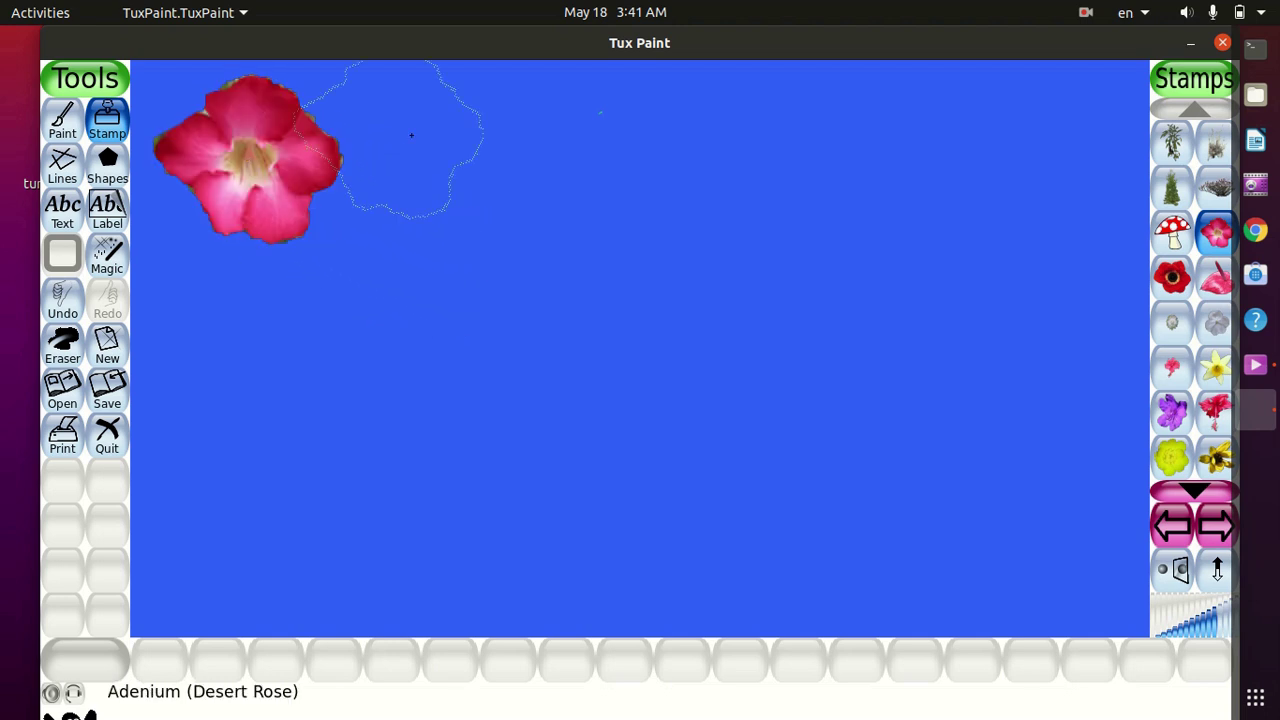
Step: Stamp a small desert rose near the canvas's lower-right corner and a much larger one in the center
left_click(1197, 634)
left_click(1194, 636)
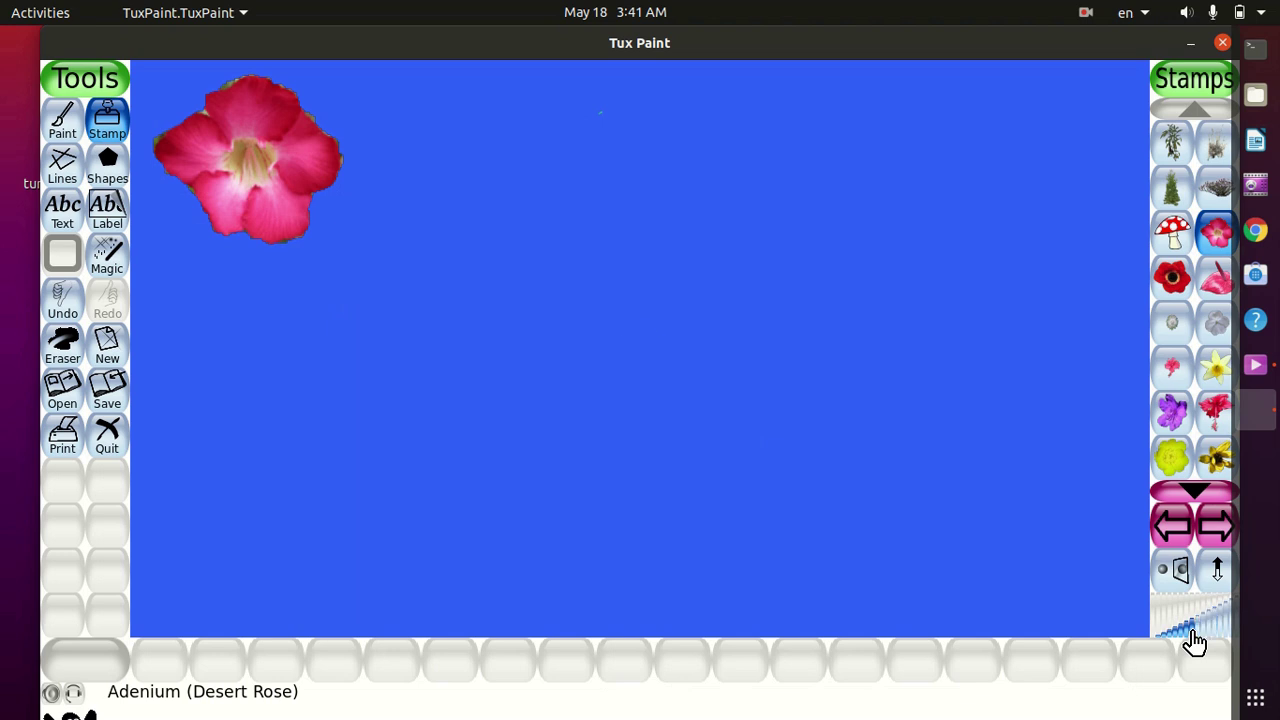
left_click(975, 455)
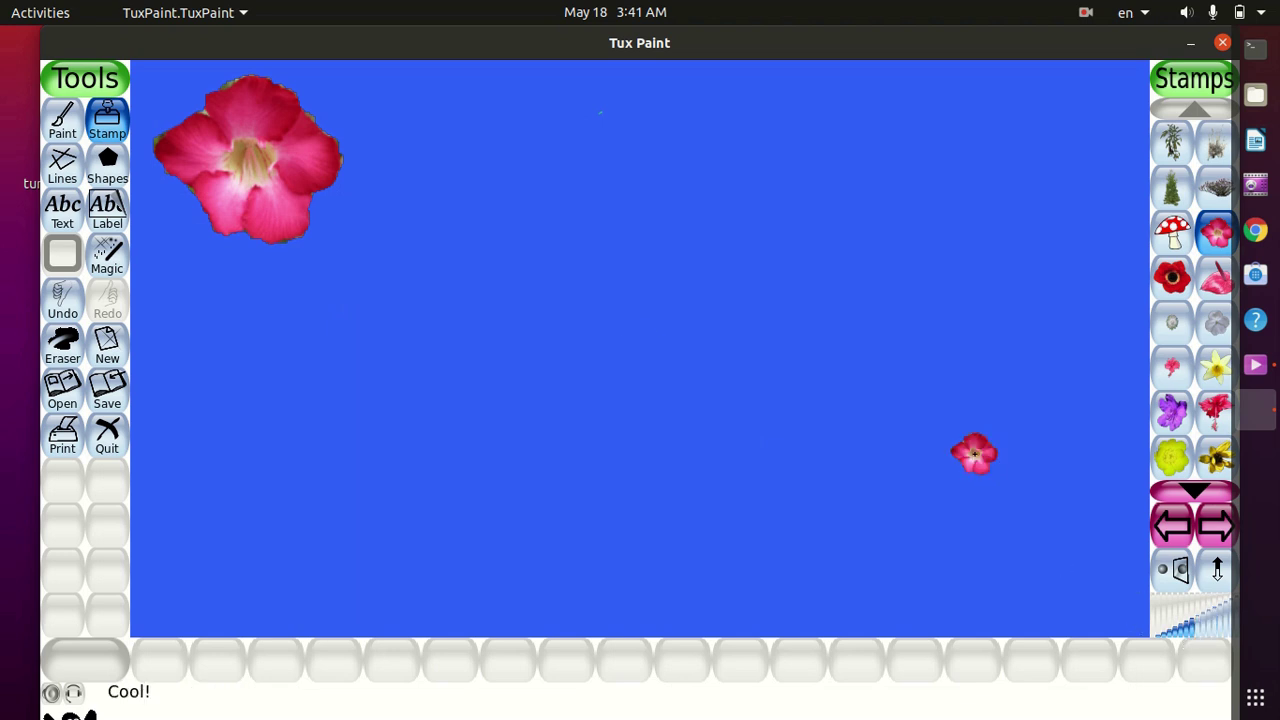
left_click(1228, 630)
left_click(638, 328)
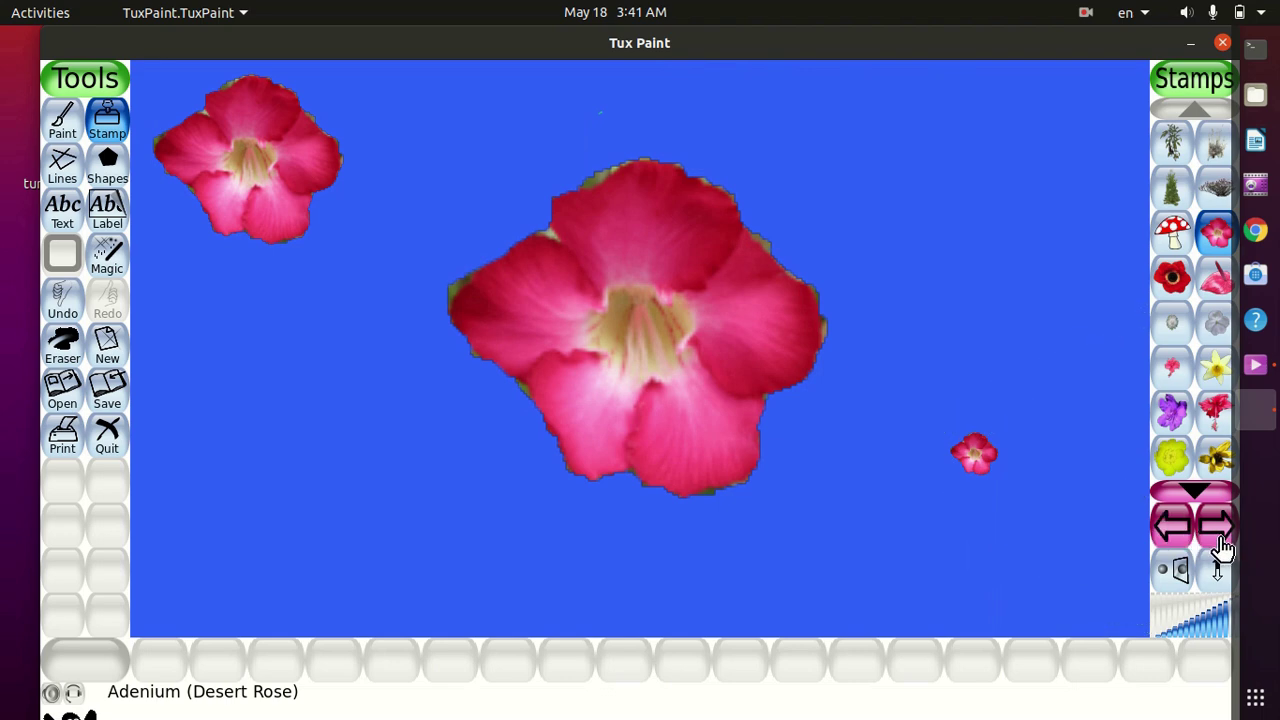
Step: Find the container truck stamp in the vehicle collection and stamp it to the left of the large desert rose
left_click(1222, 545)
left_click(1222, 545)
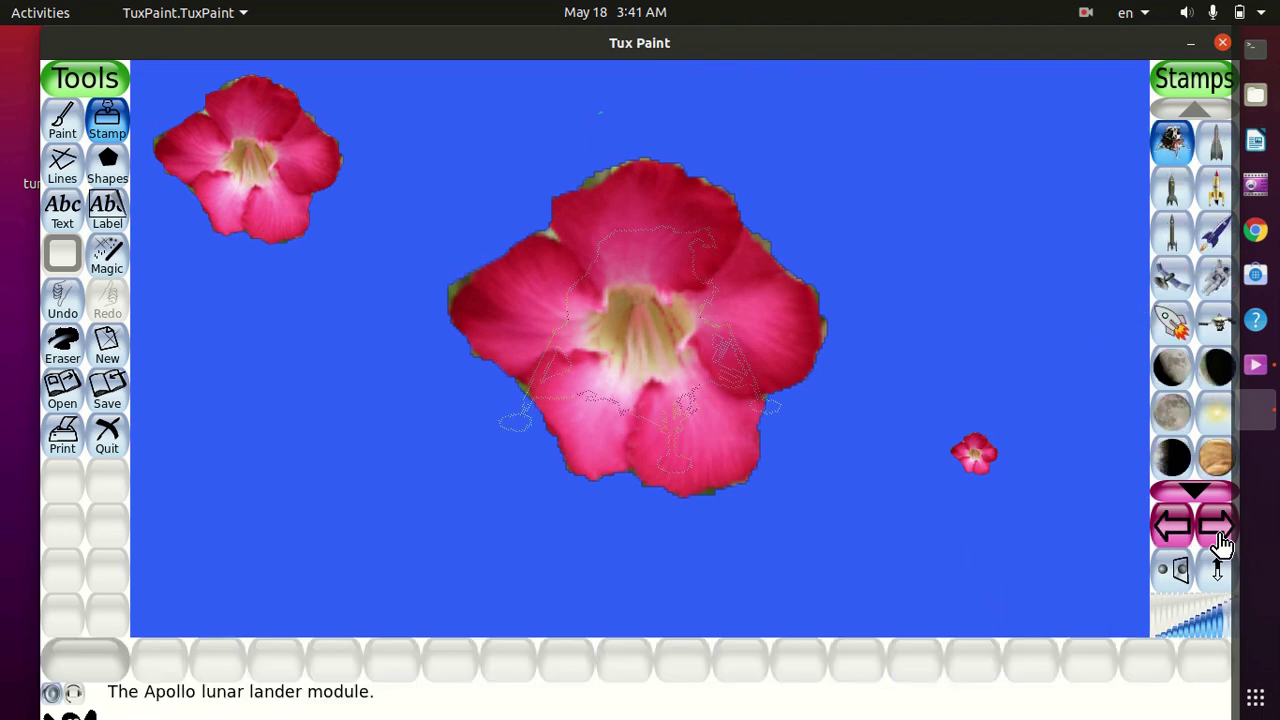
left_click(1222, 545)
left_click(1220, 545)
left_click(1218, 545)
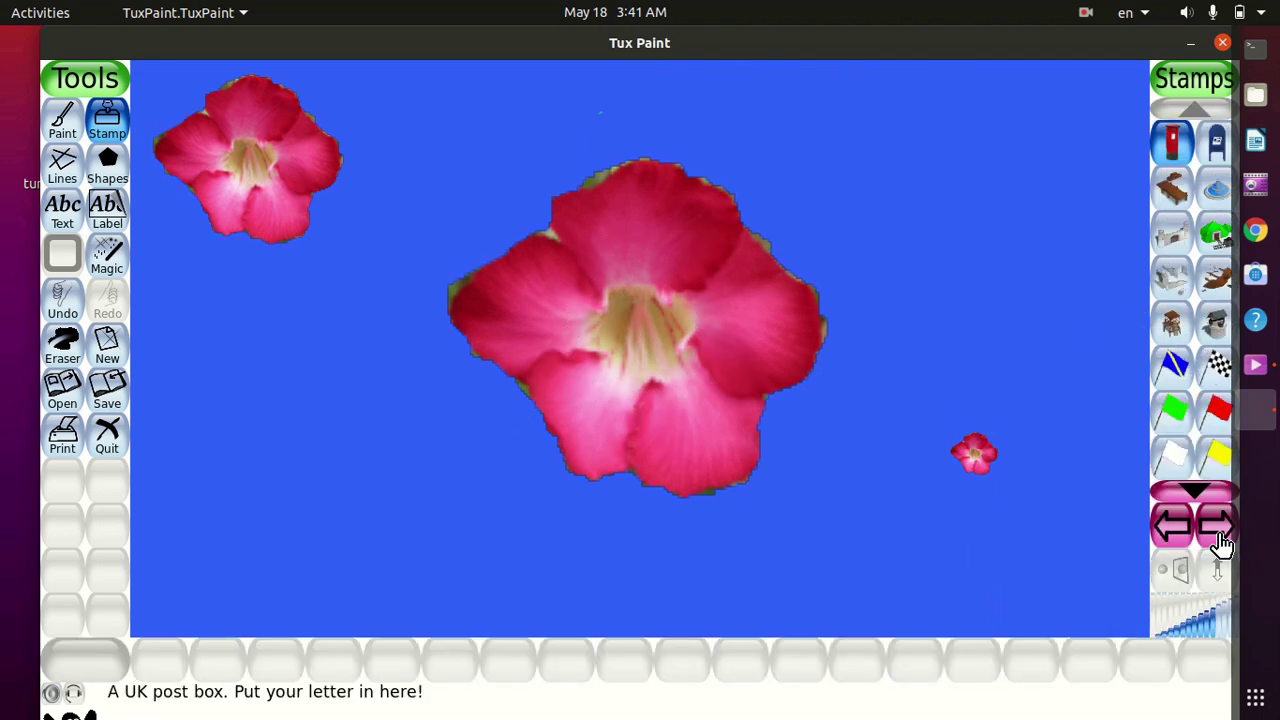
left_click(1222, 543)
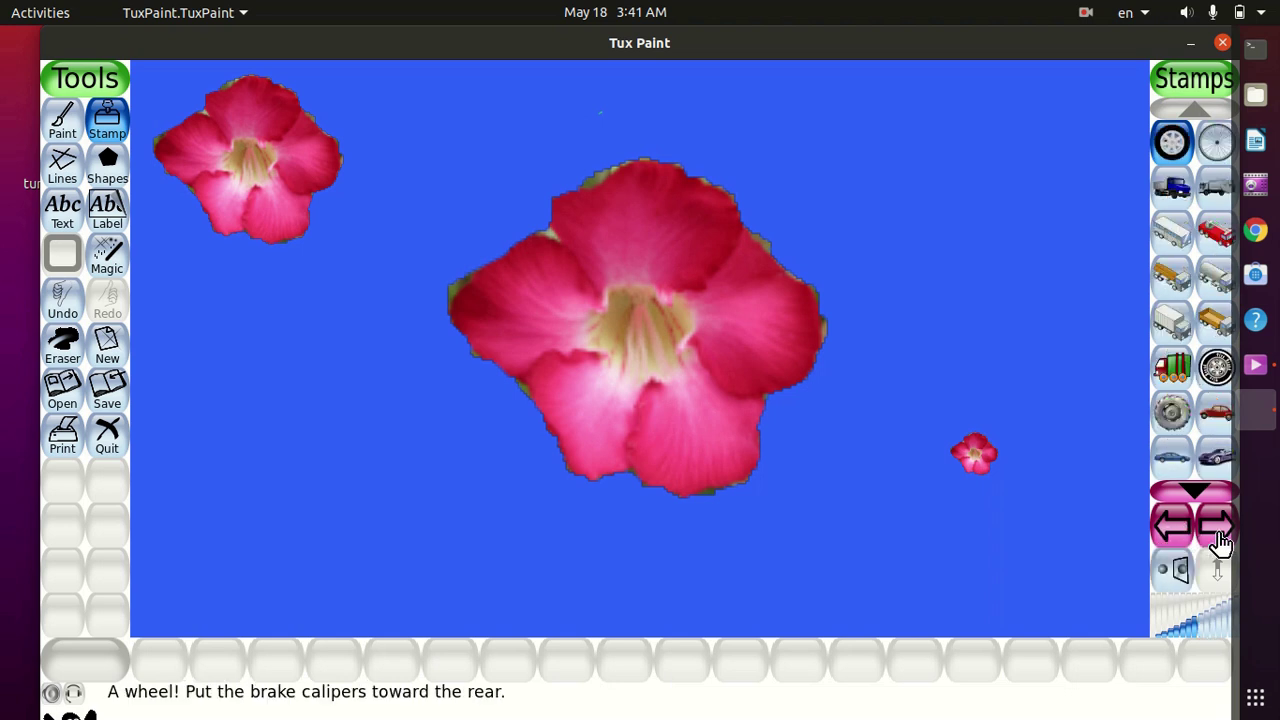
left_click(1172, 325)
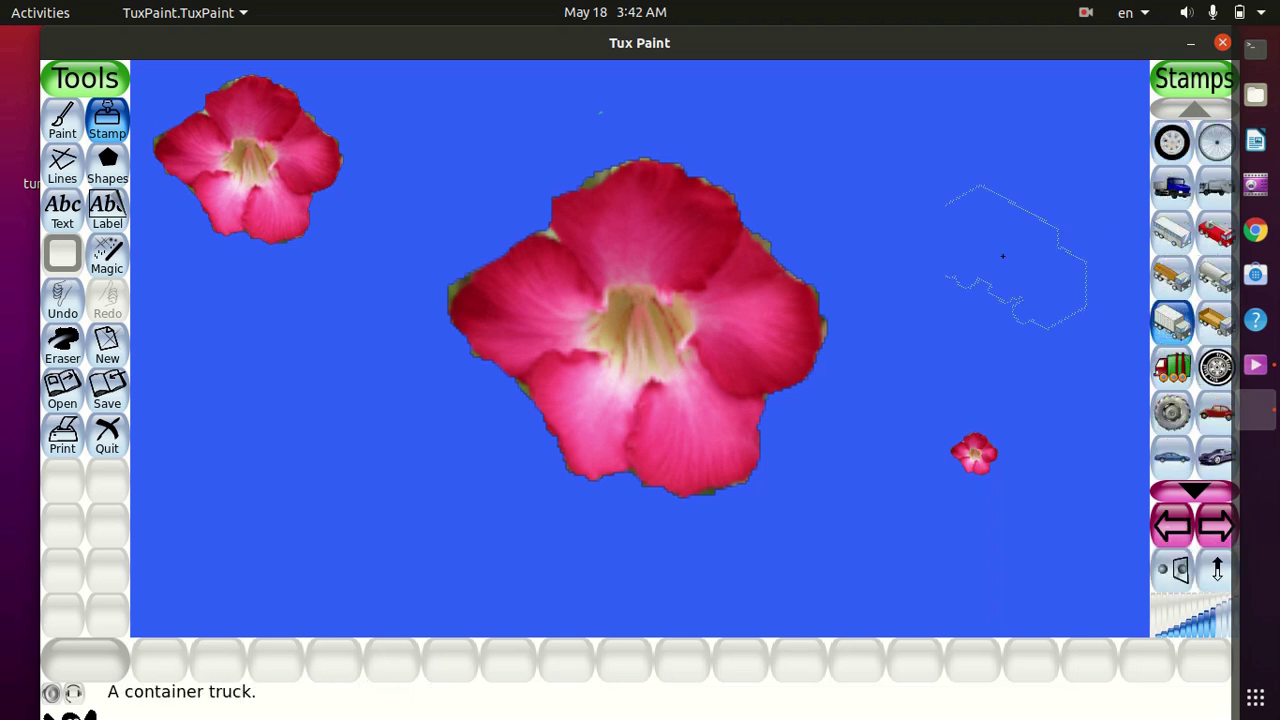
left_click(318, 384)
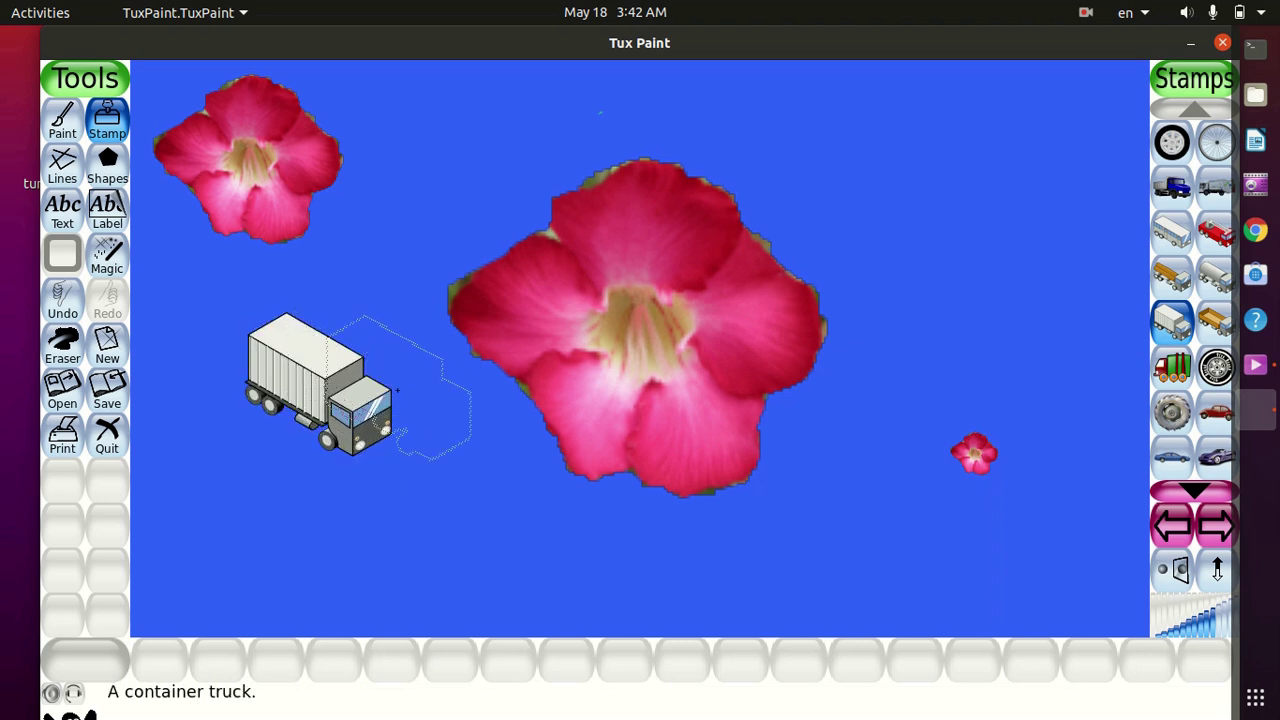
Step: Stamp a mirrored container truck below the large rose's left petal, and a mirrored, upside-down one in the canvas's upper-right area
left_click(1176, 570)
left_click(1170, 582)
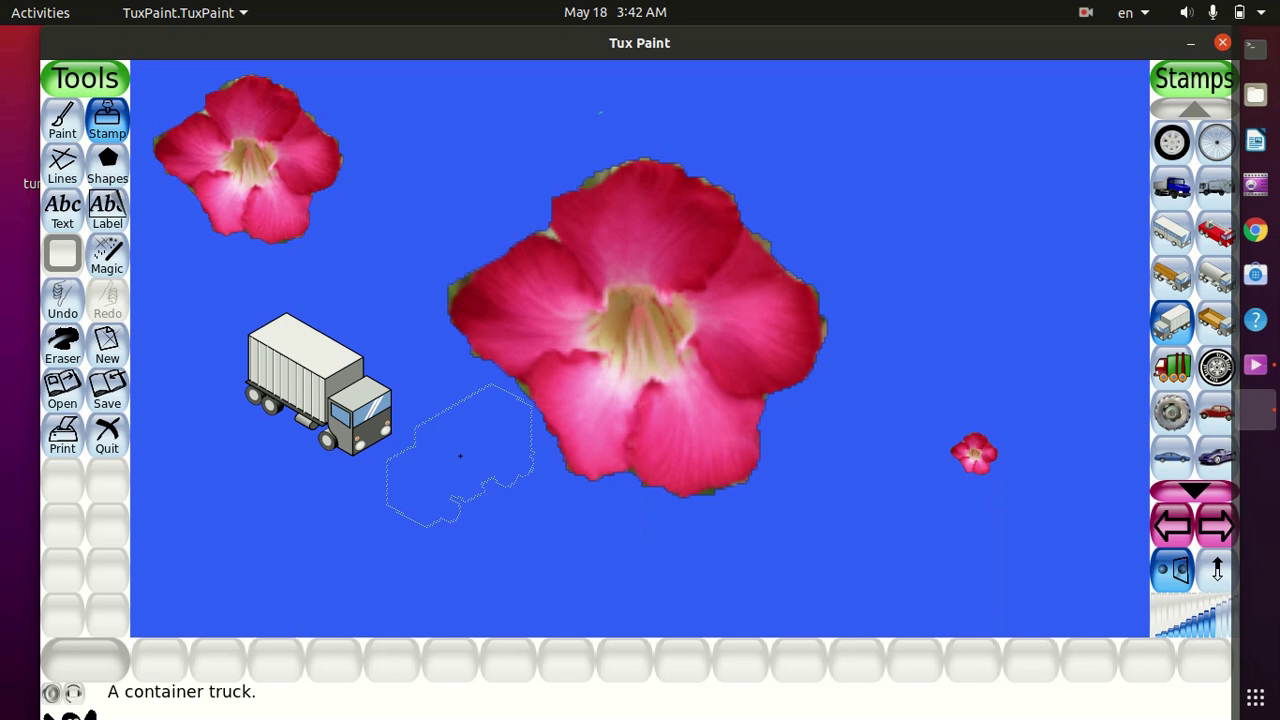
left_click(460, 456)
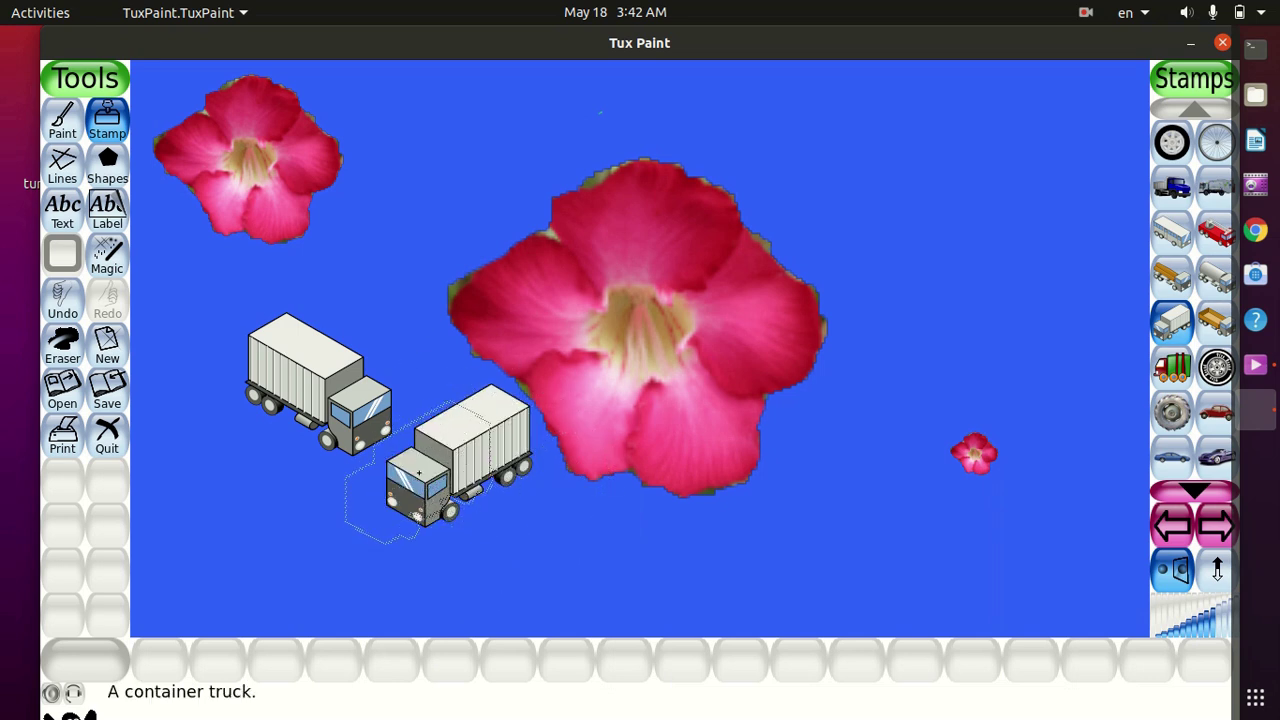
left_click(1222, 578)
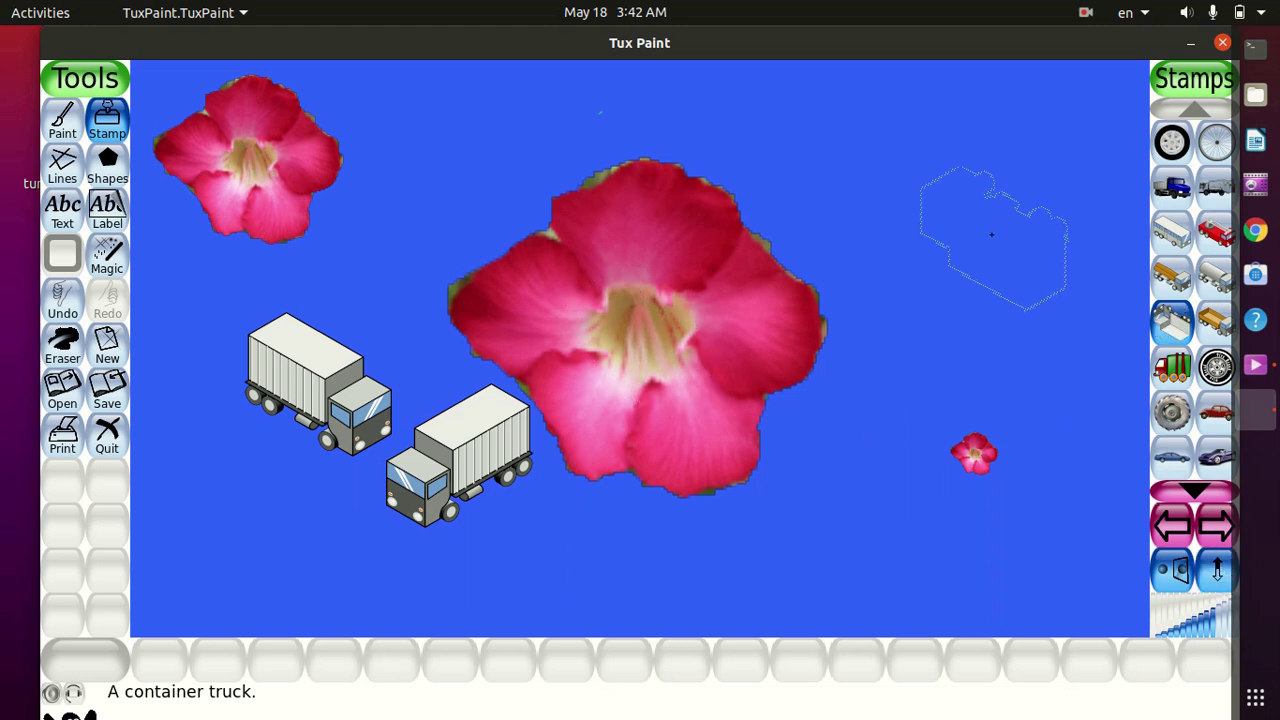
left_click(967, 213)
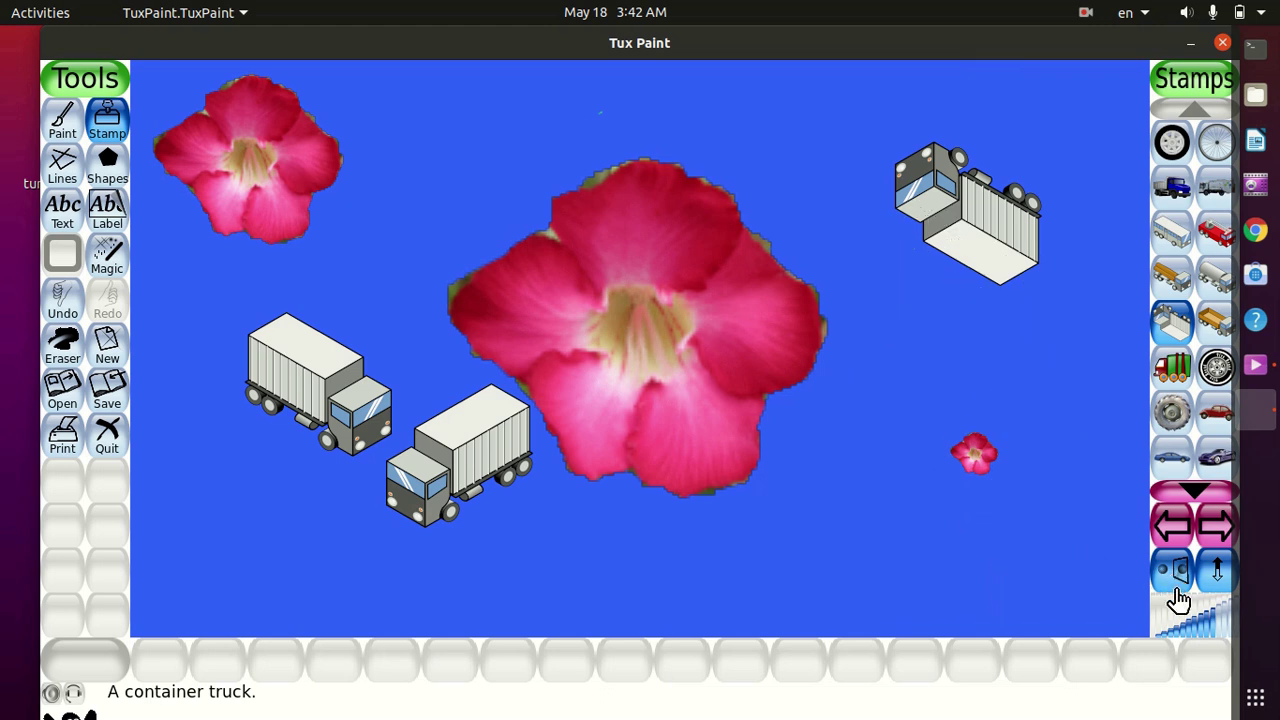
Step: Stamp an upright mirrored truck beside the small rose and an unmirrored one just below the large rose
left_click(1218, 574)
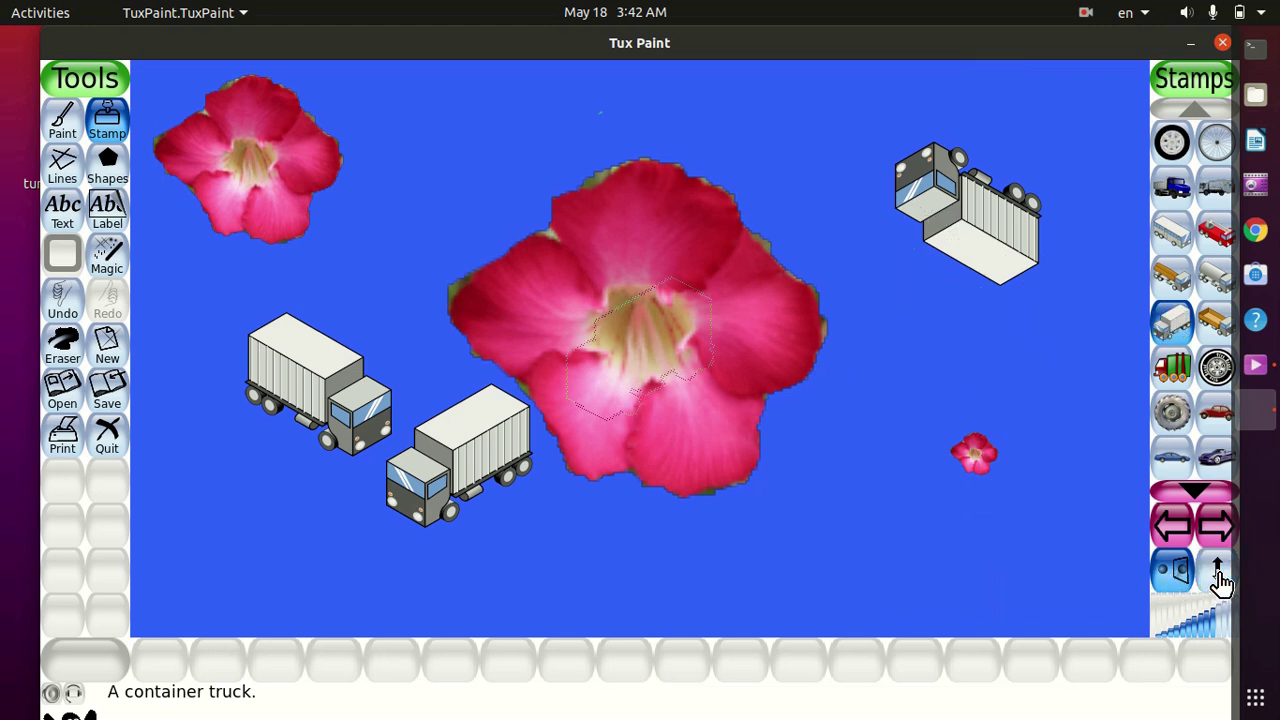
left_click(876, 503)
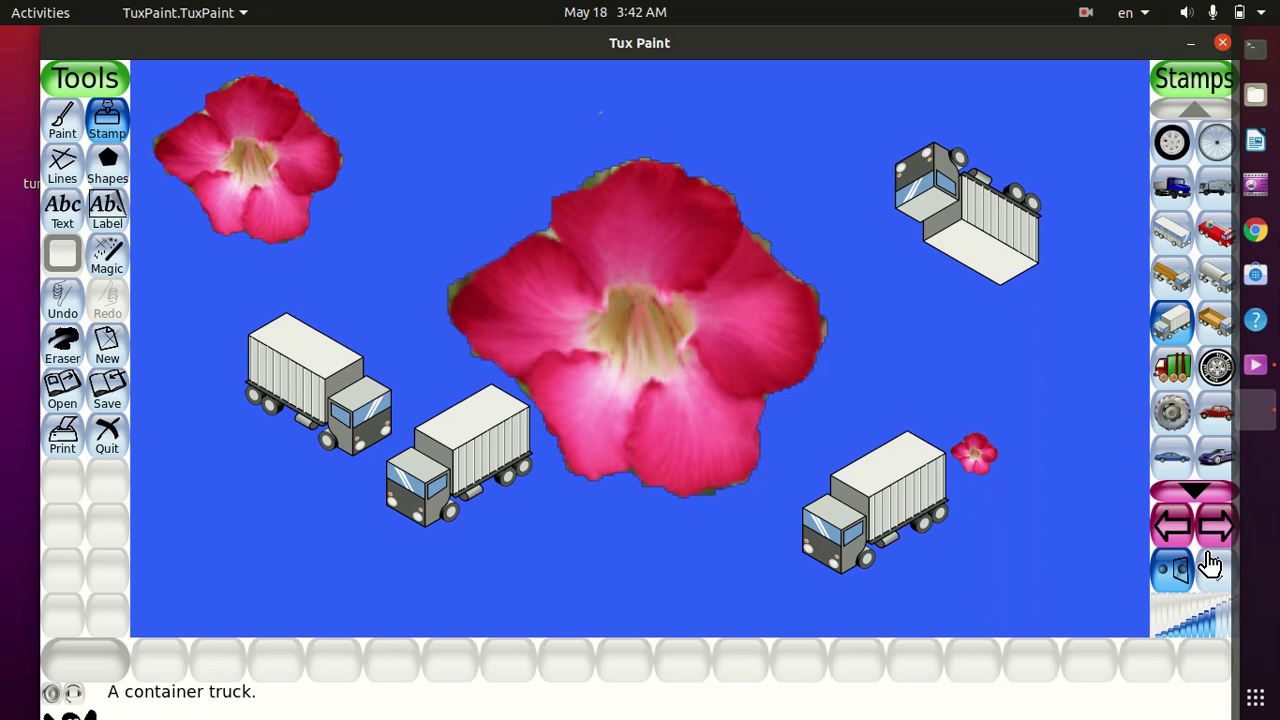
left_click(1170, 590)
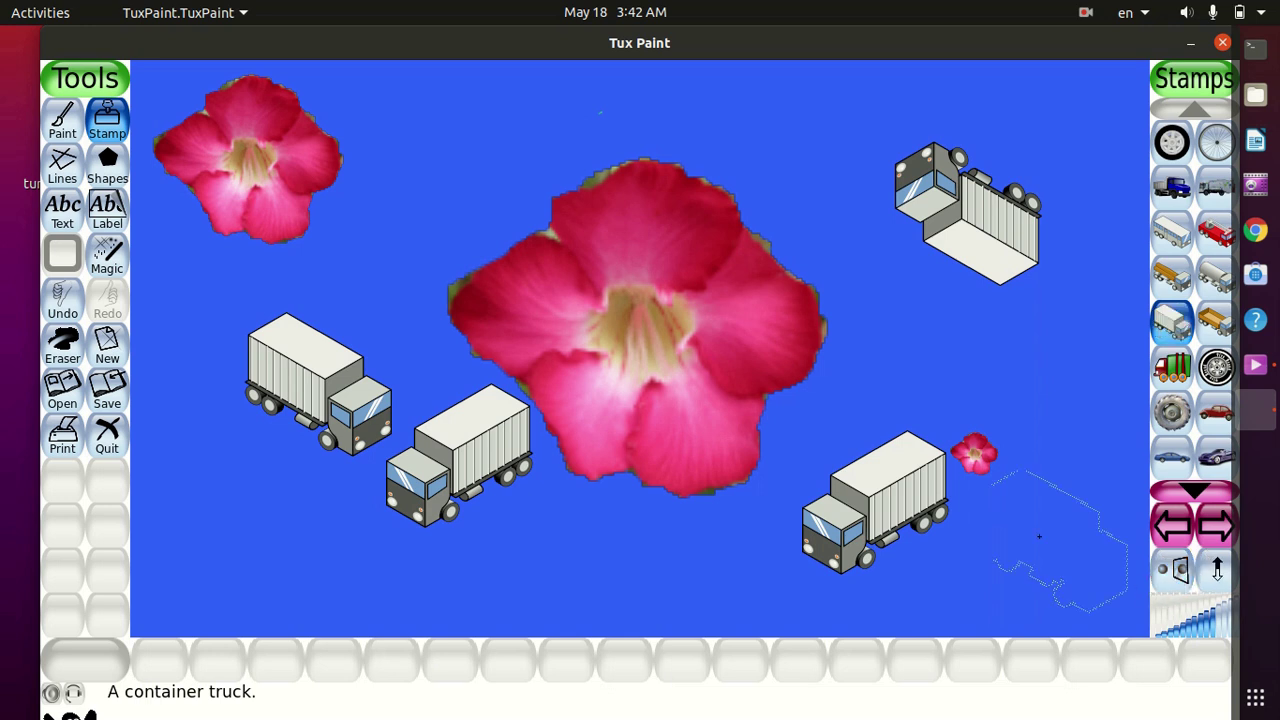
left_click(696, 540)
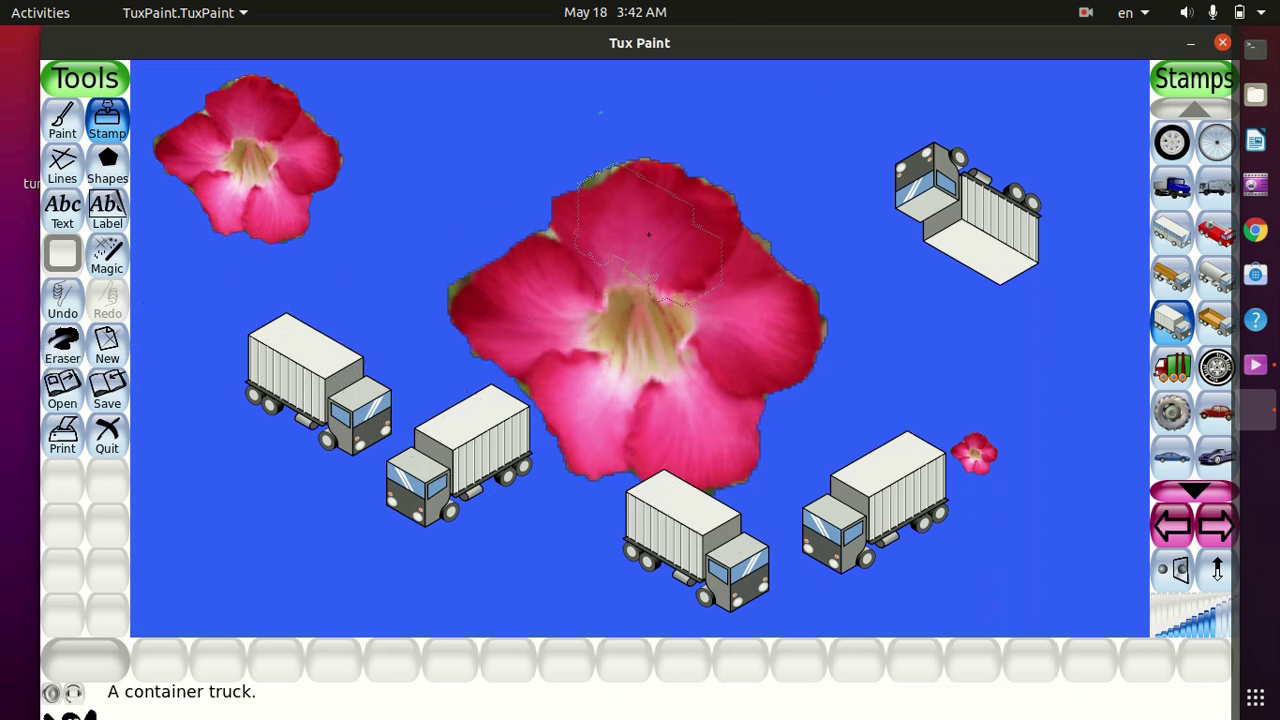
Step: Erase most of the upper-left desert rose with the largest square eraser, and undo the erasure
left_click(62, 345)
mouse_move(250, 156)
left_mouse_down()
mouse_move(313, 108)
mouse_move(305, 185)
left_mouse_up()
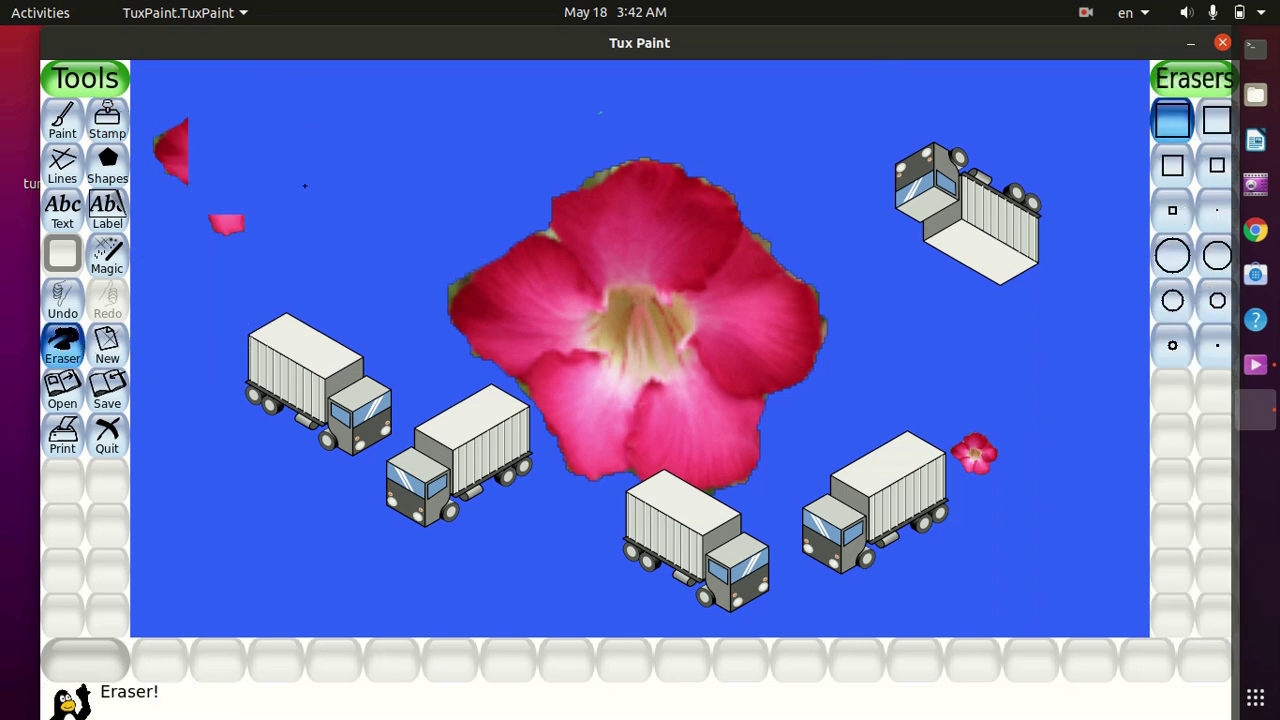
left_click(62, 300)
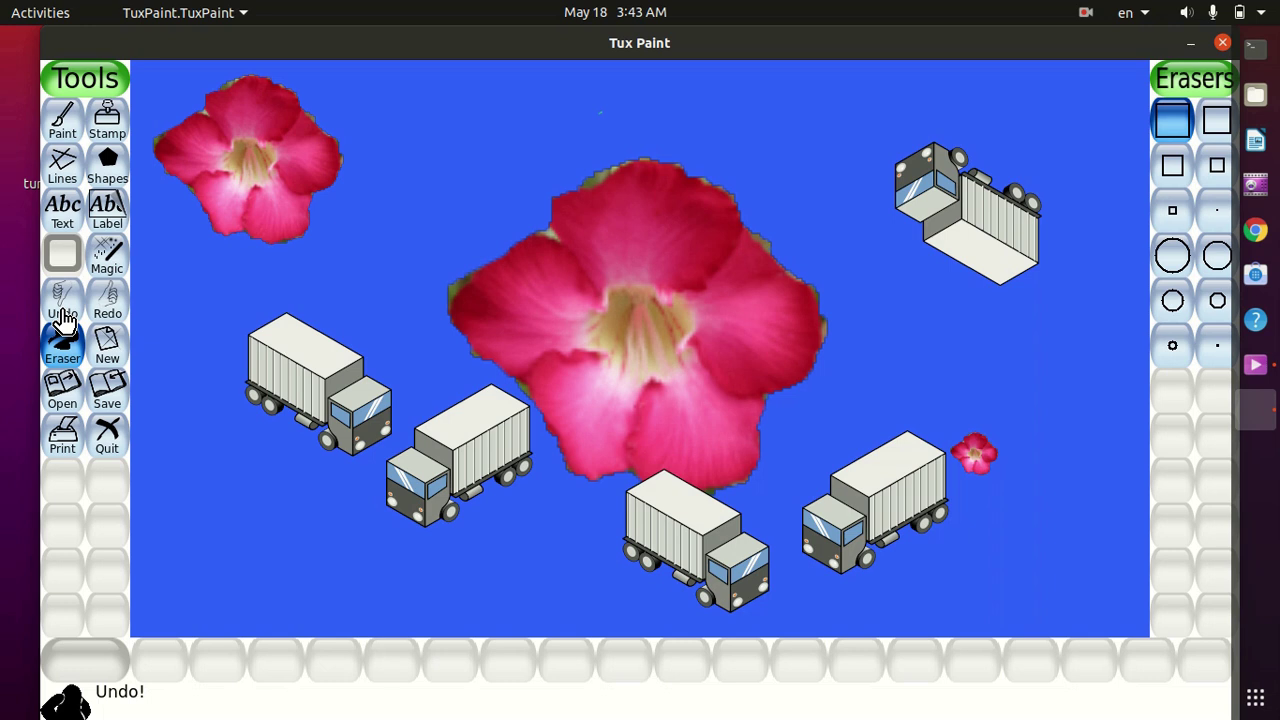
Step: Undo the truck and desert rose stamps one after another until the blue canvas is clear of stamps
left_click(62, 300)
left_click(62, 300)
left_click(63, 315)
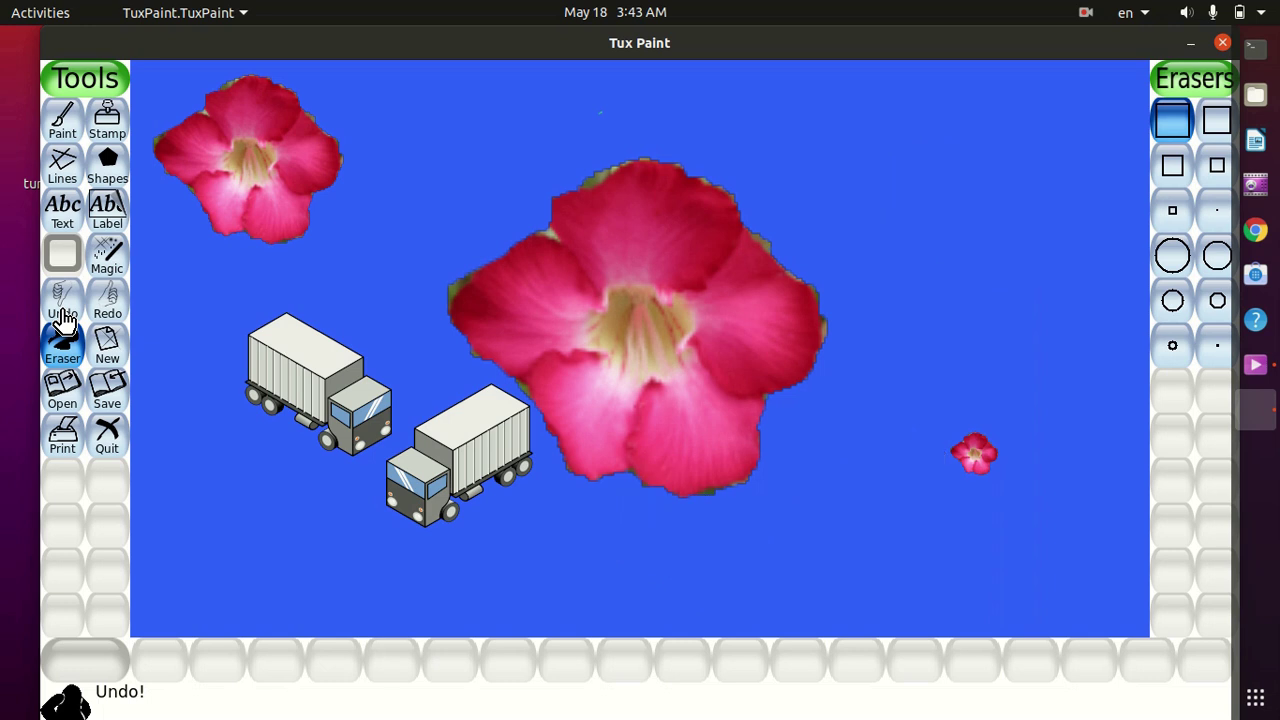
left_click(63, 315)
left_click(63, 315)
left_click(63, 315)
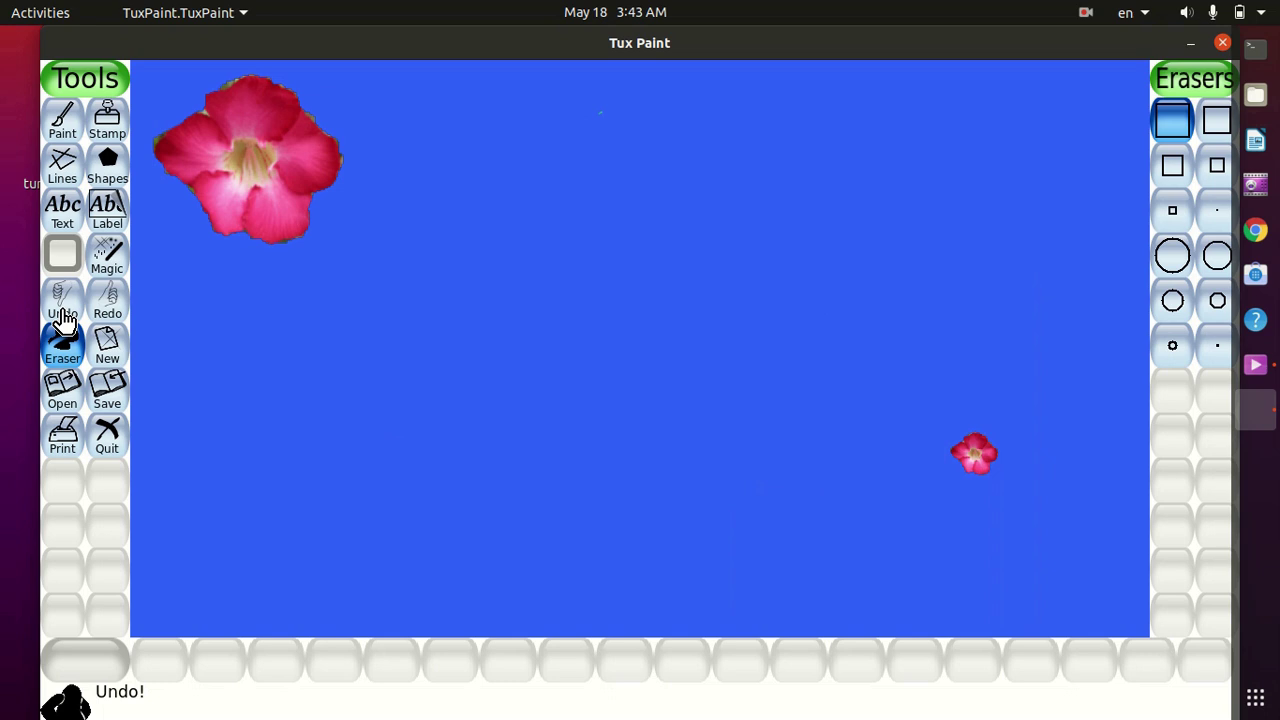
left_click(63, 315)
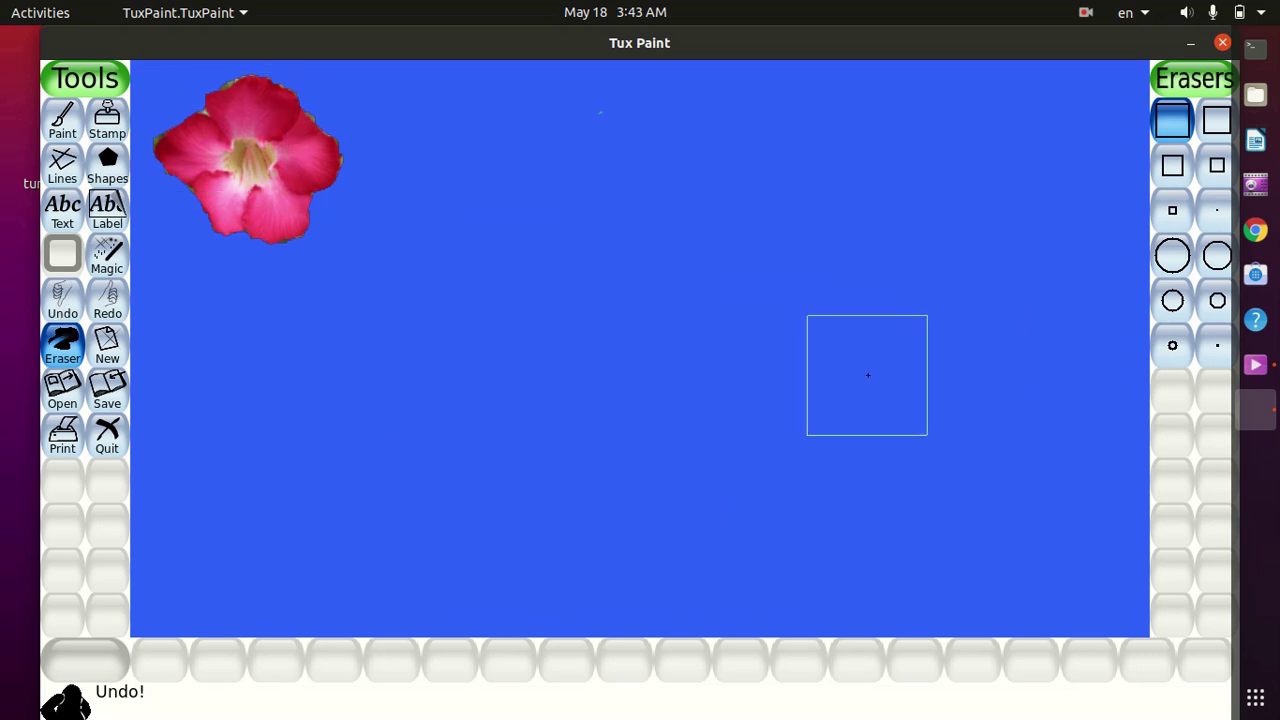
left_click(68, 300)
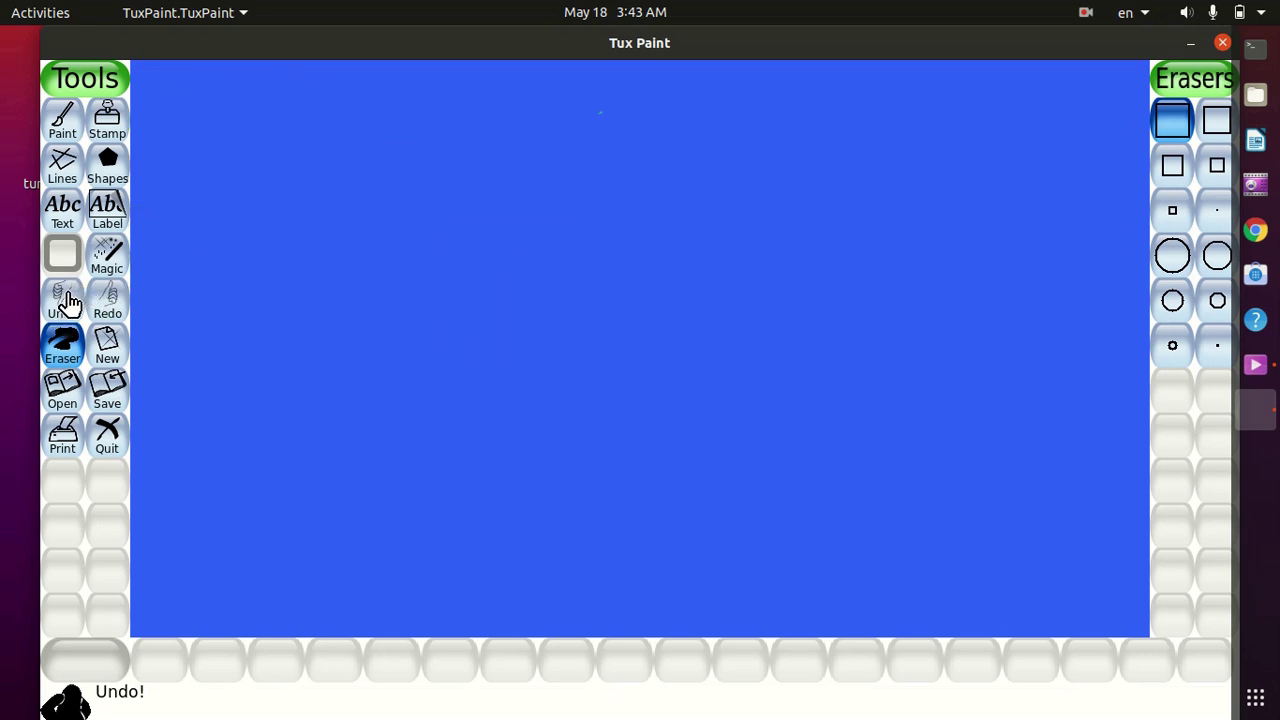
Step: Draw a rectangular frame of cyan arrows around the canvas edges using straight lines with the arrow brush
left_click(61, 176)
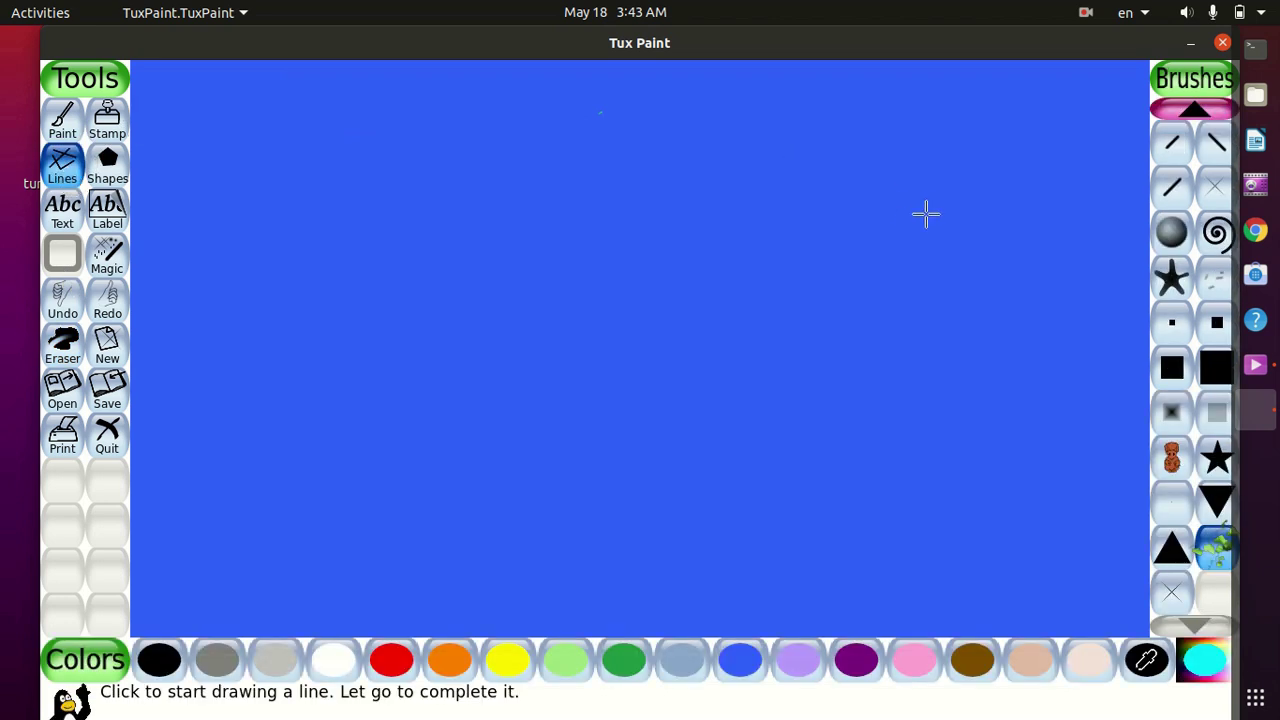
scroll(1187, 232, "up", 7)
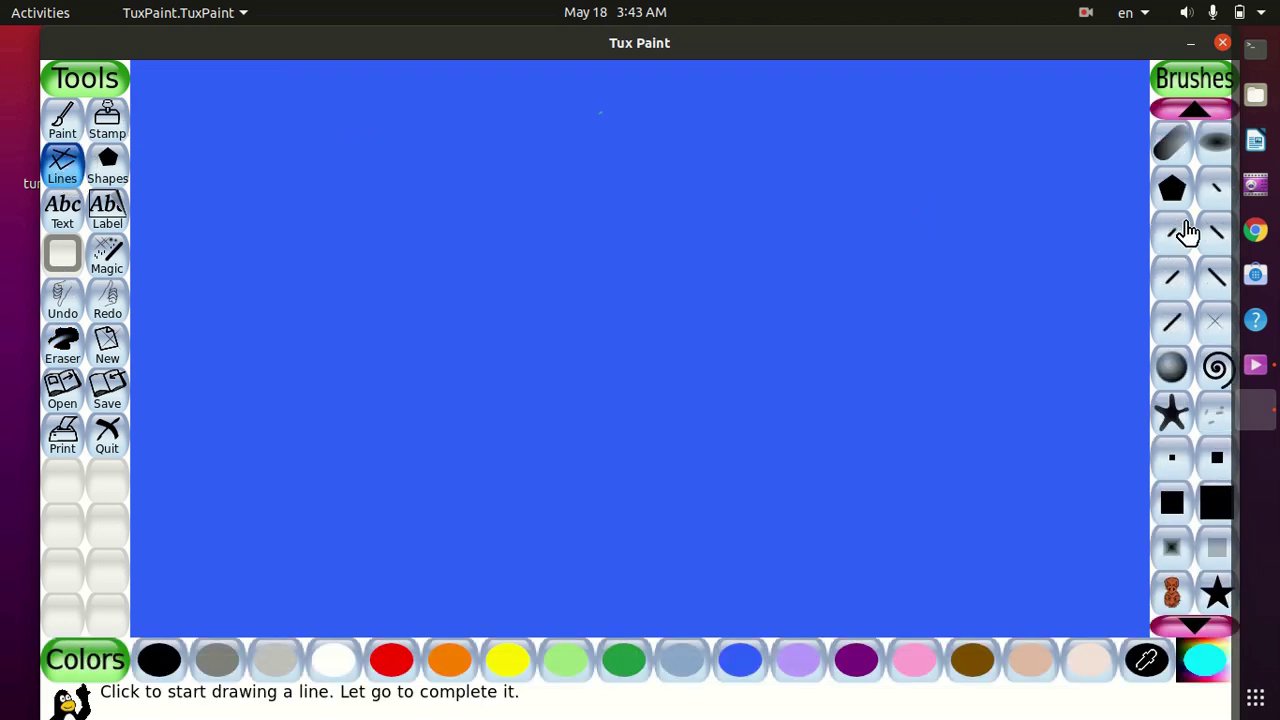
scroll(1187, 232, "up", 9)
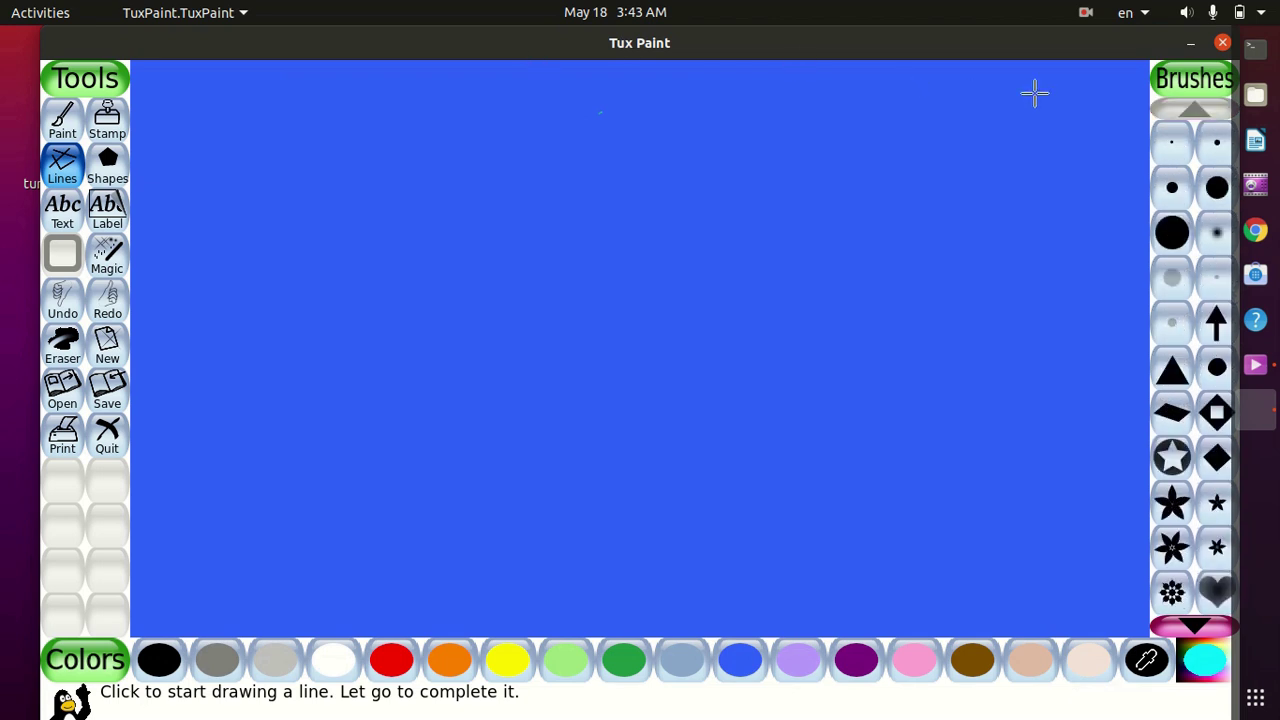
left_click(1214, 330)
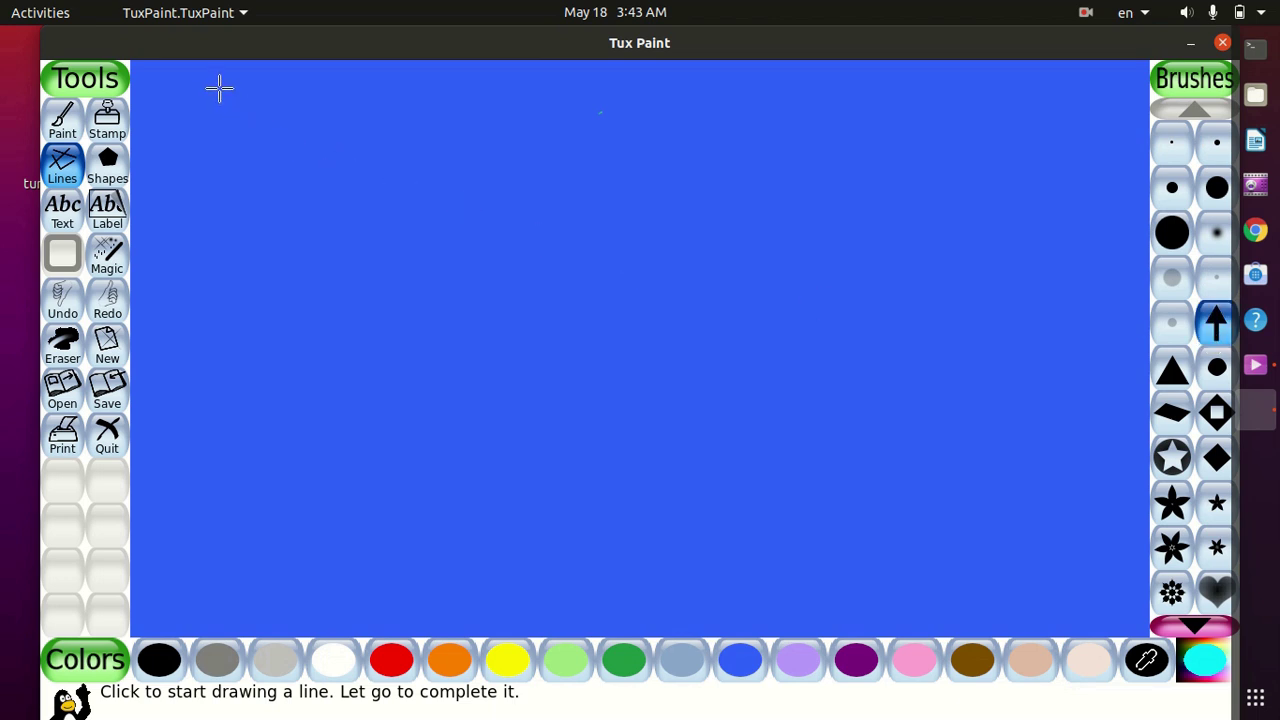
mouse_move(219, 89)
left_mouse_down()
mouse_move(229, 423)
mouse_move(213, 577)
mouse_move(1071, 572)
mouse_move(1078, 98)
mouse_move(600, 86)
mouse_move(263, 97)
mouse_move(217, 72)
left_mouse_up()
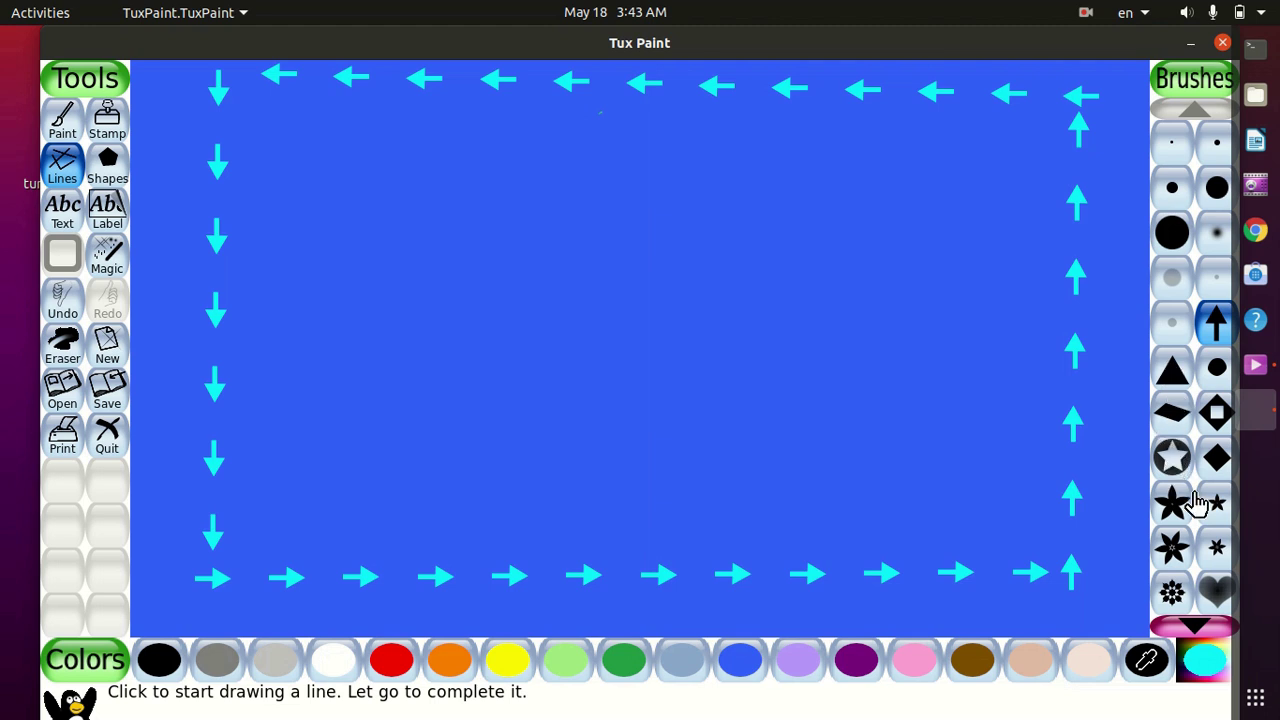
Step: Draw a second rectangular frame in purple just inside the arrows, using straight lines with the spiral brush
scroll(1198, 503, "down", 2)
scroll(1198, 503, "down", 7)
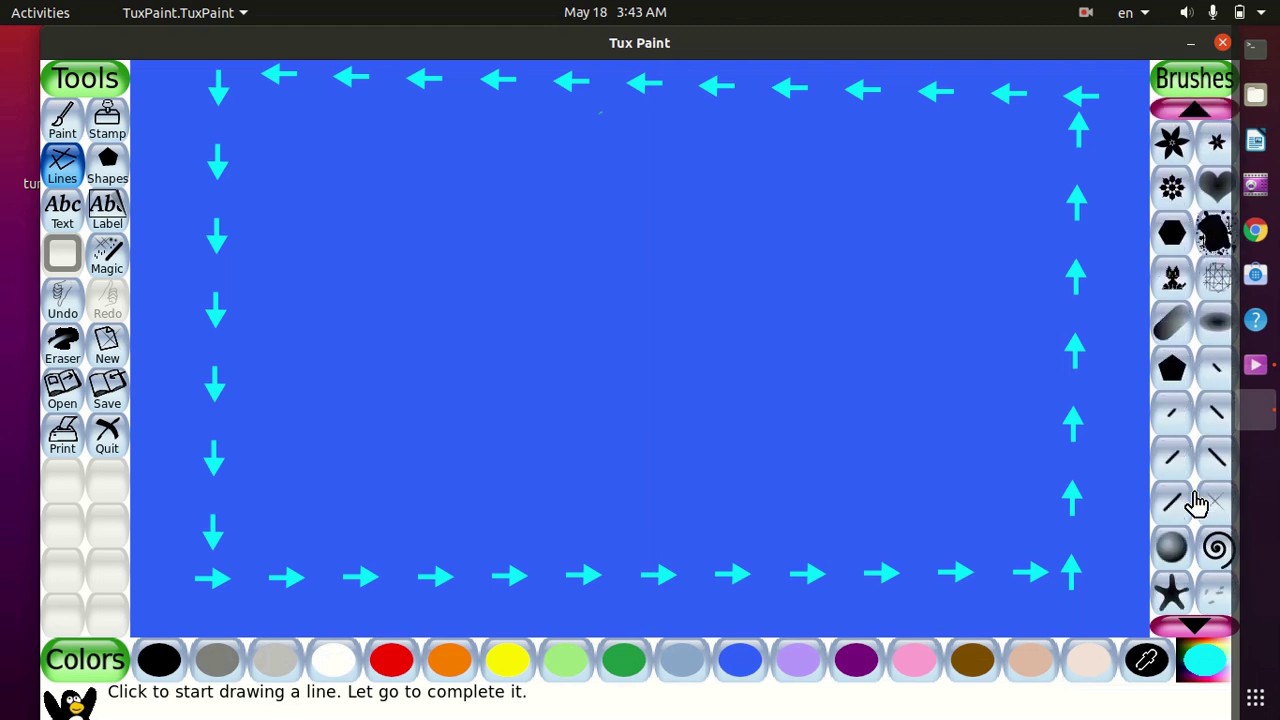
scroll(1196, 505, "down", 2)
left_click(1213, 456)
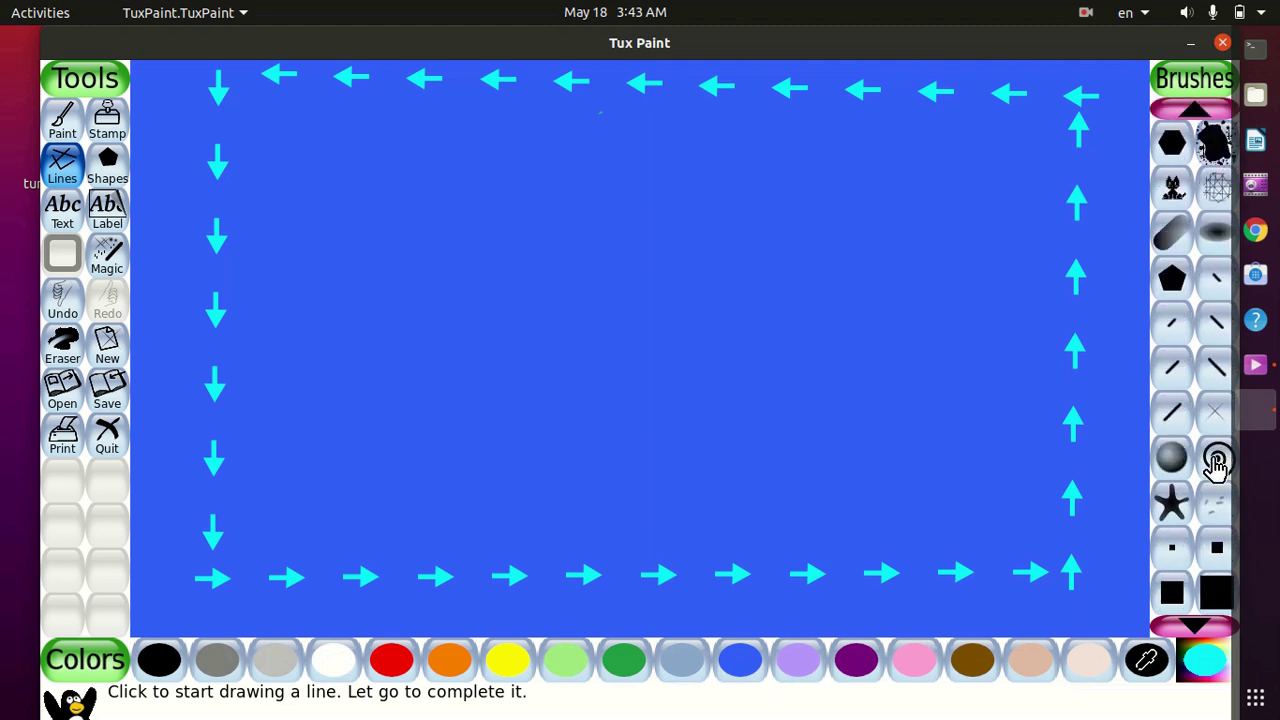
left_click(852, 668)
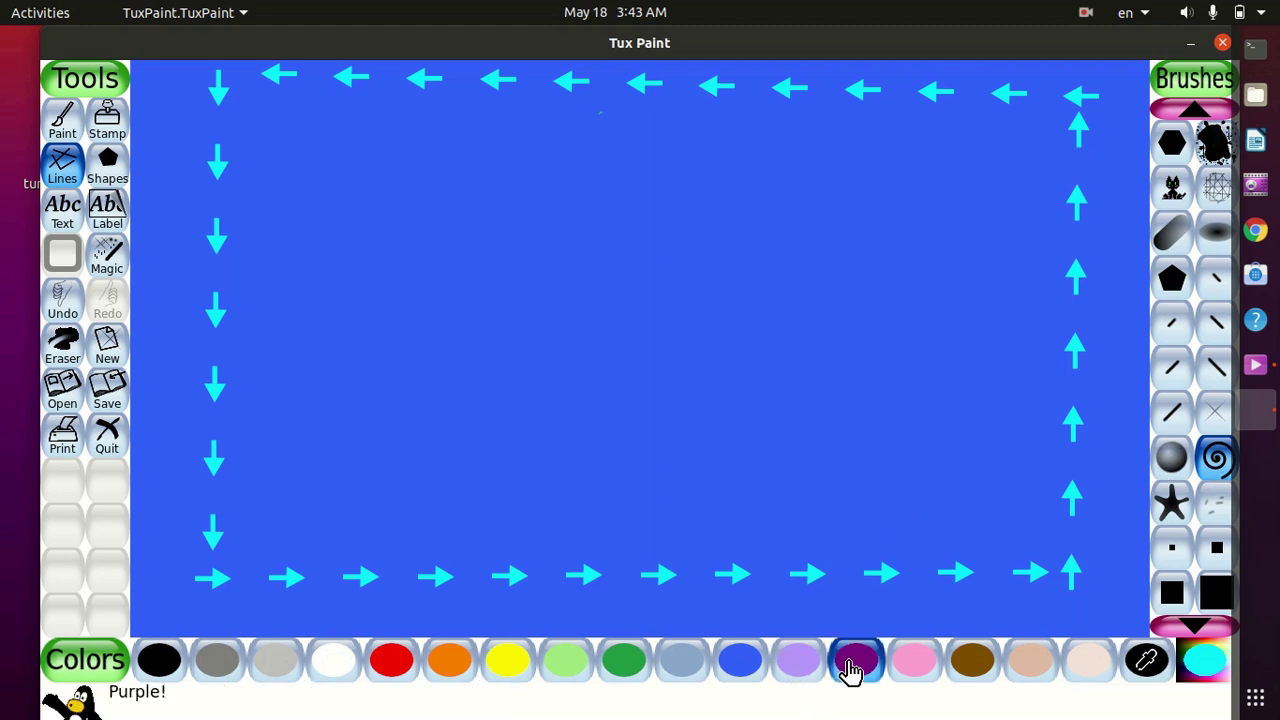
mouse_move(269, 101)
left_mouse_down()
mouse_move(286, 414)
mouse_move(259, 535)
mouse_move(374, 520)
mouse_move(820, 522)
mouse_move(1020, 543)
mouse_move(1035, 130)
mouse_move(266, 104)
left_mouse_up()
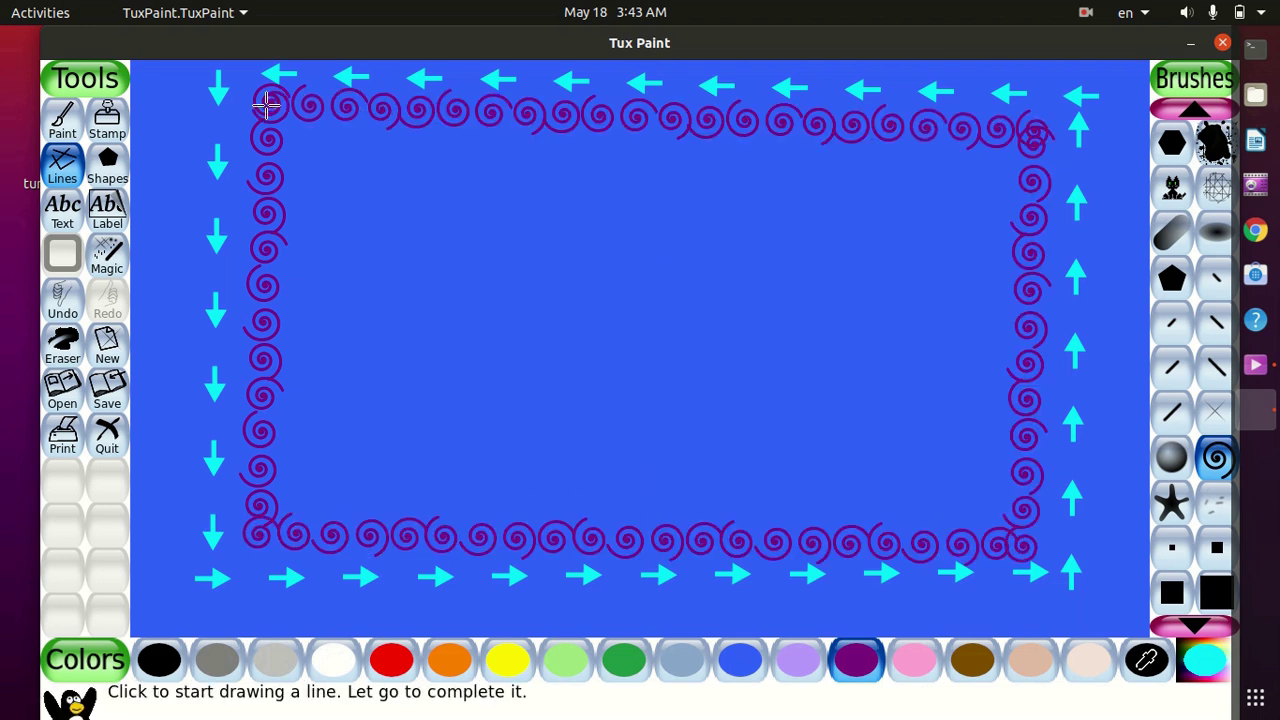
Step: Draw two small filled purple squares in the frame's upper-left area and cover them with a much larger filled square
left_click(107, 170)
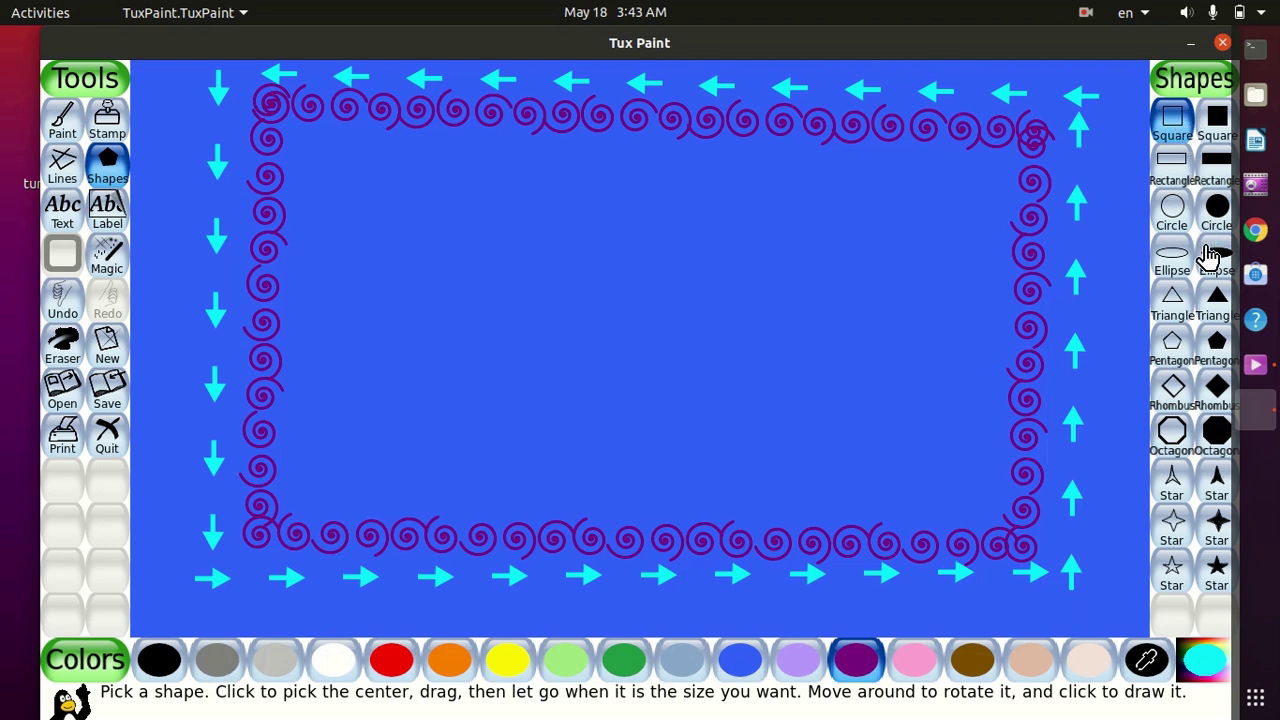
left_click(1216, 124)
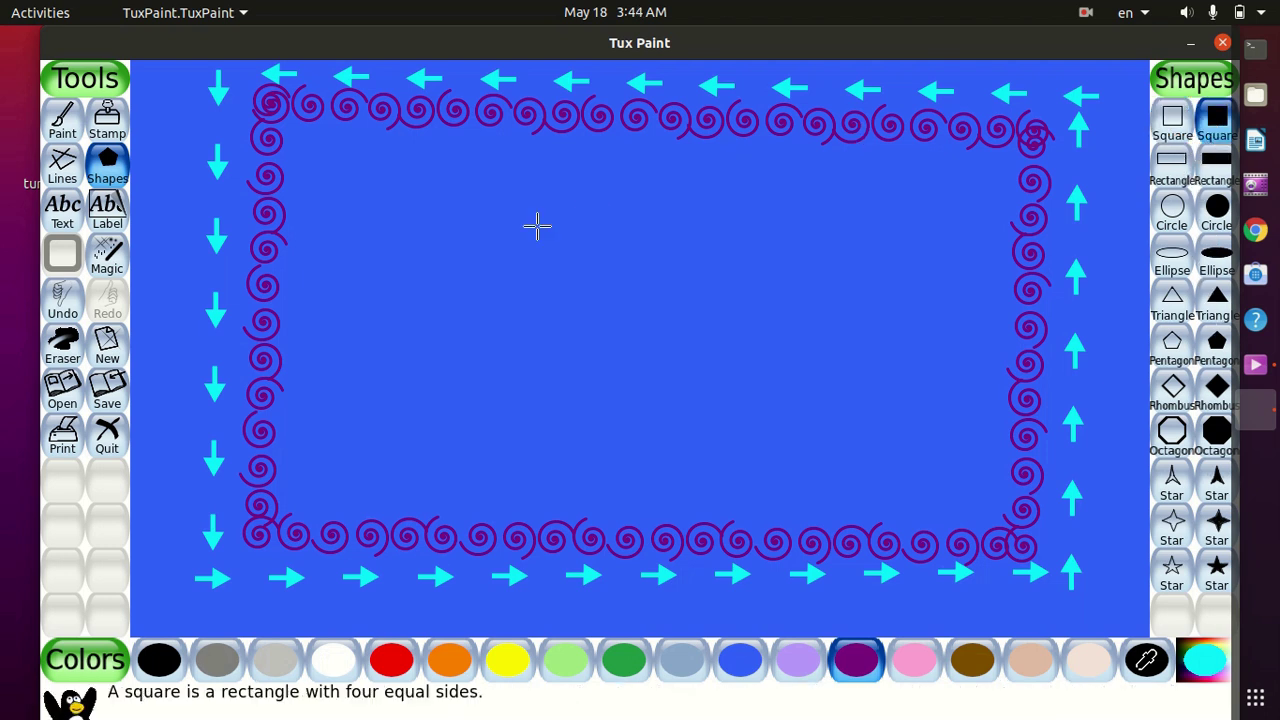
left_click(418, 189)
left_click(418, 189)
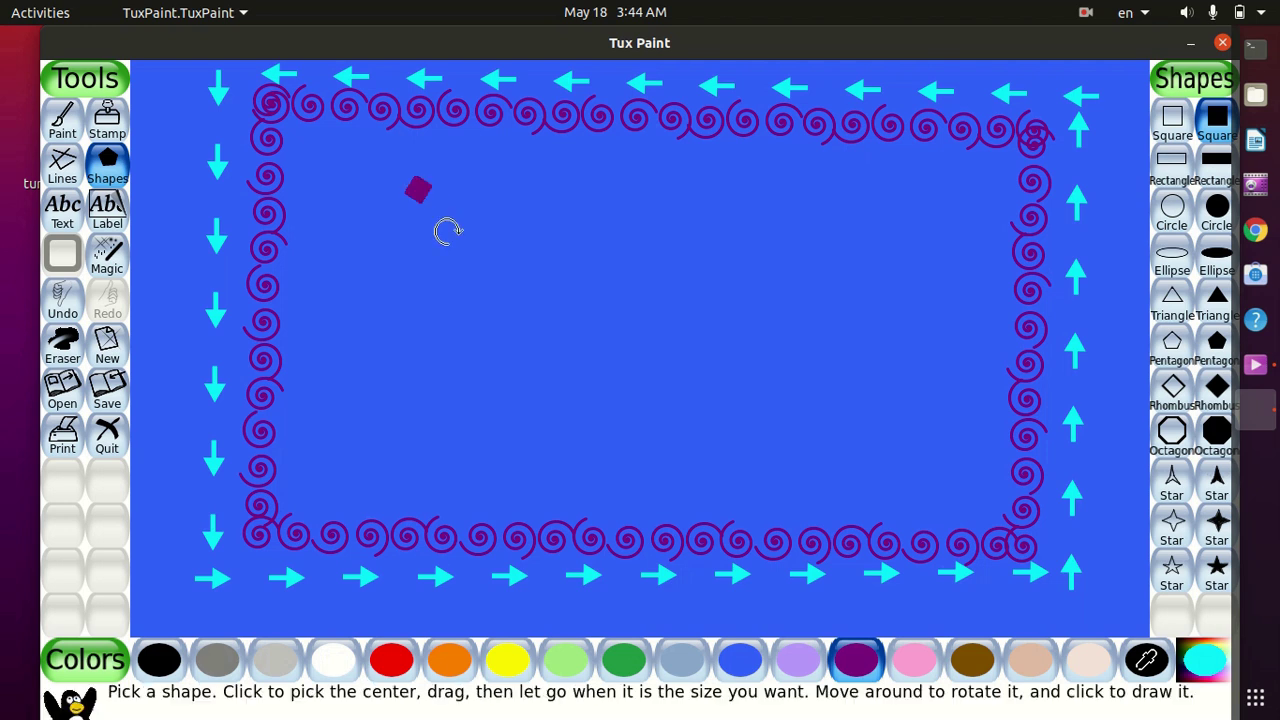
left_click(448, 231)
left_click(504, 306)
left_click_drag(520, 224, 680, 337)
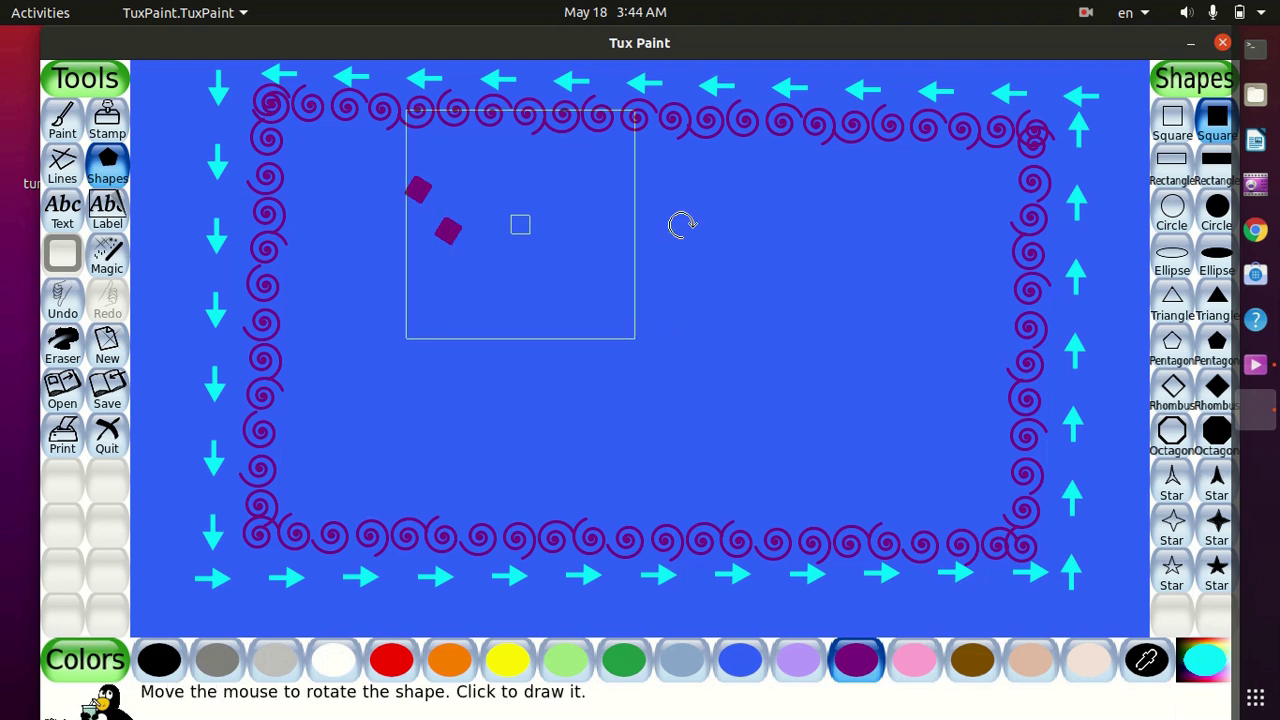
left_click(682, 224)
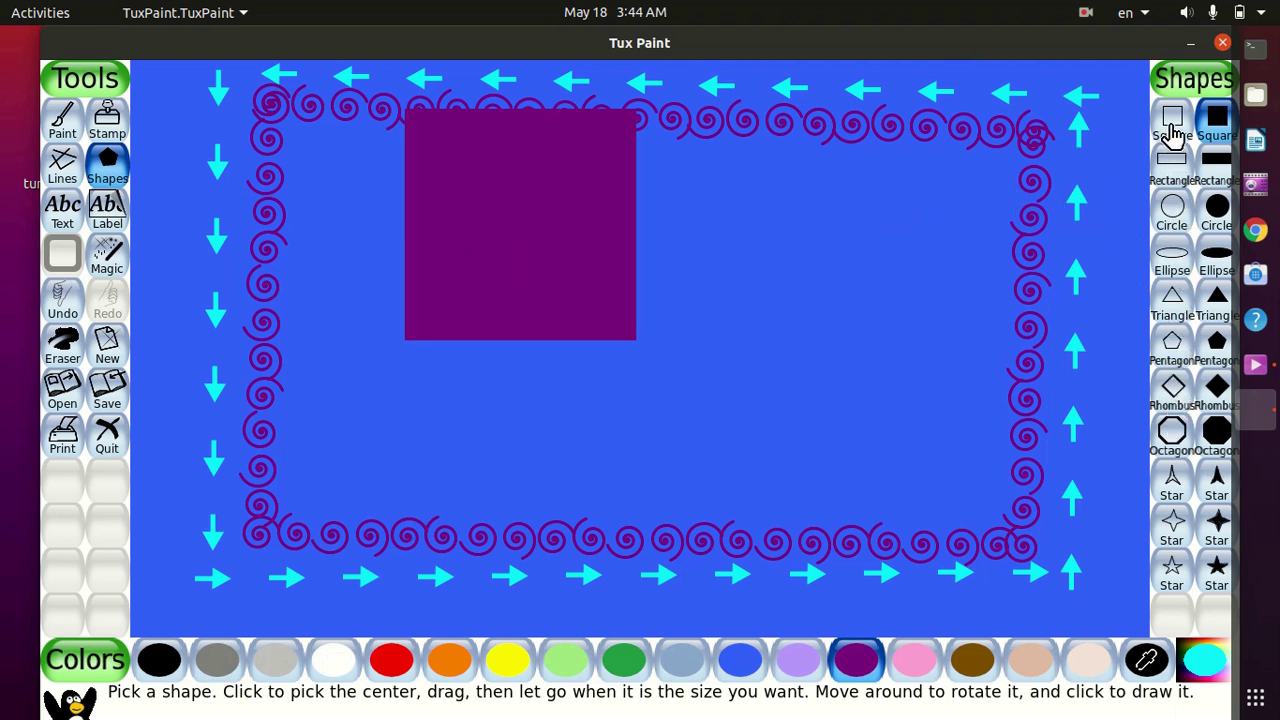
Step: Draw a large purple circle outline to the right of the filled square
left_click(1172, 212)
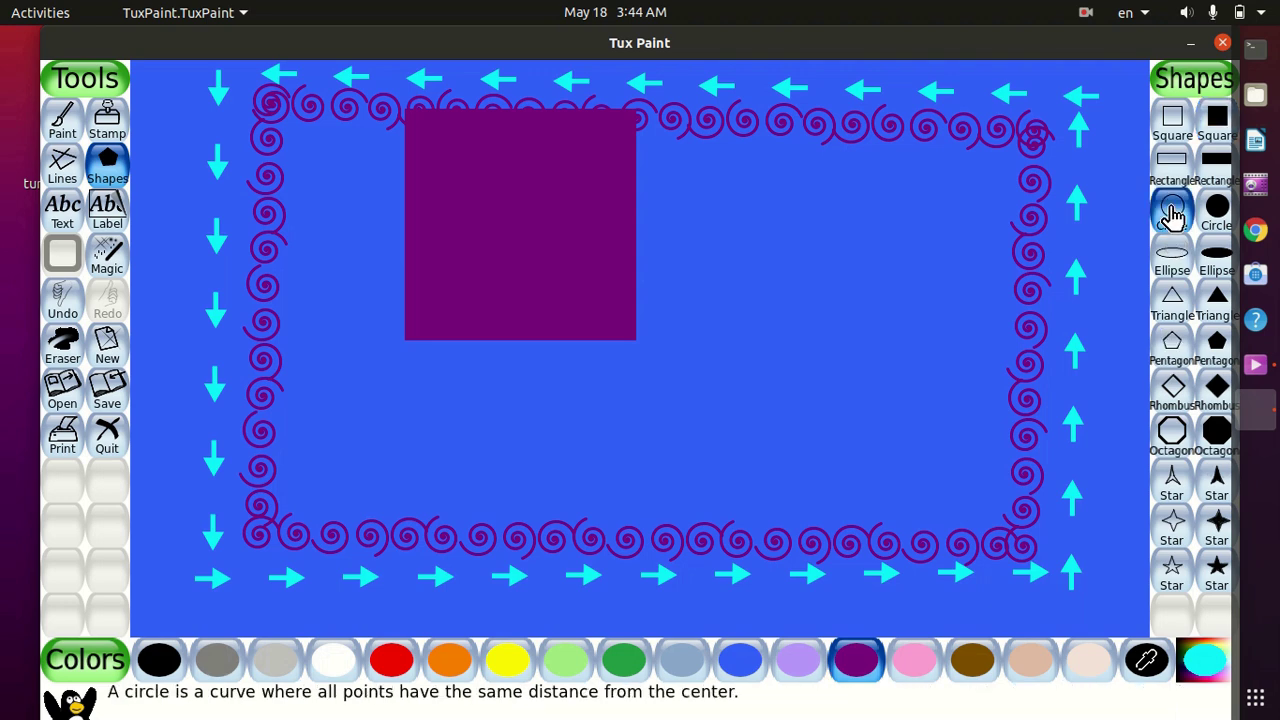
left_click_drag(797, 234, 937, 390)
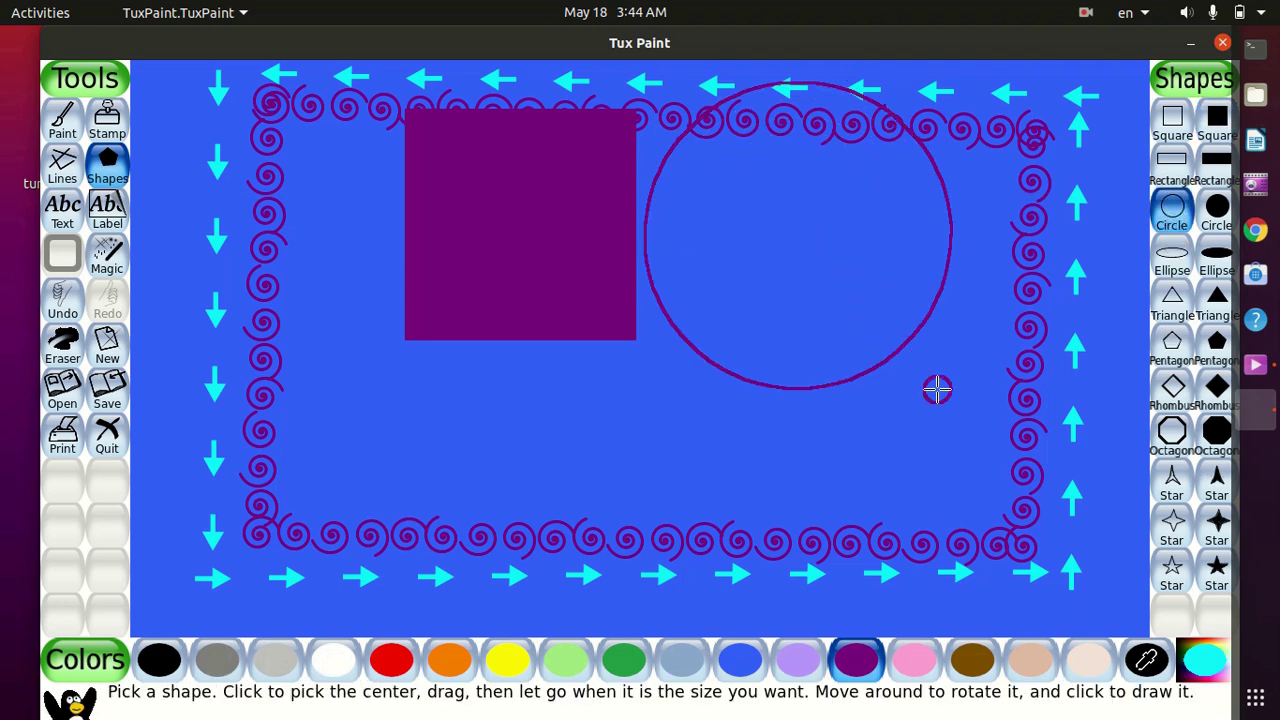
Step: Place a small purple circle outline below the large one, and add a large and a small filled circle below the filled square
left_click(937, 390)
left_click(1226, 230)
left_click_drag(529, 409, 607, 488)
left_click(607, 488)
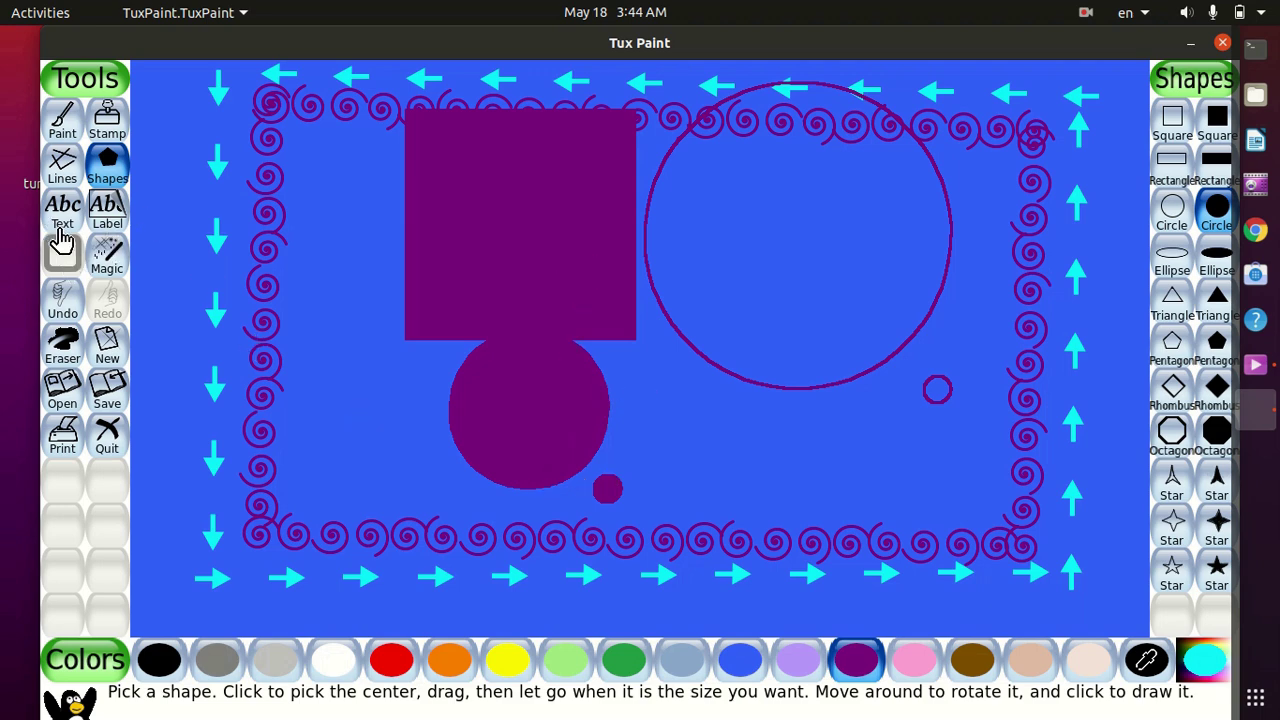
Step: Enter the text SCHOOL in lavender on the filled purple square
left_click(62, 218)
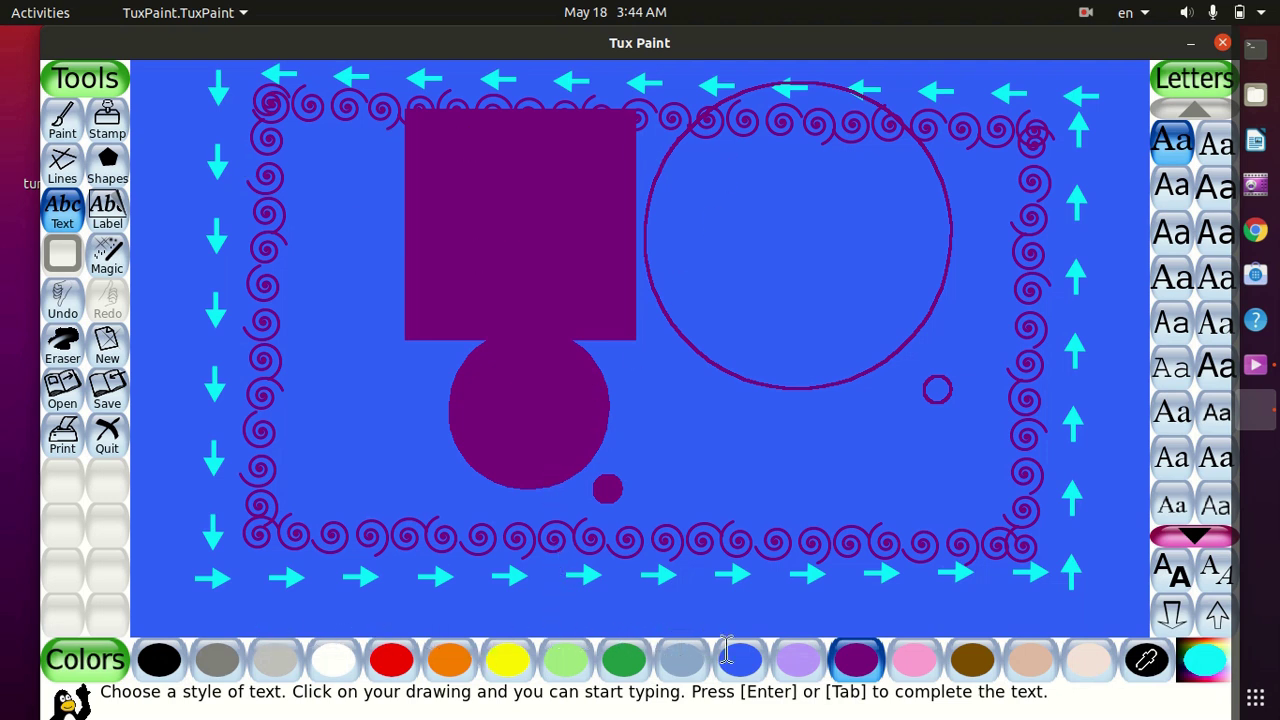
left_click(796, 662)
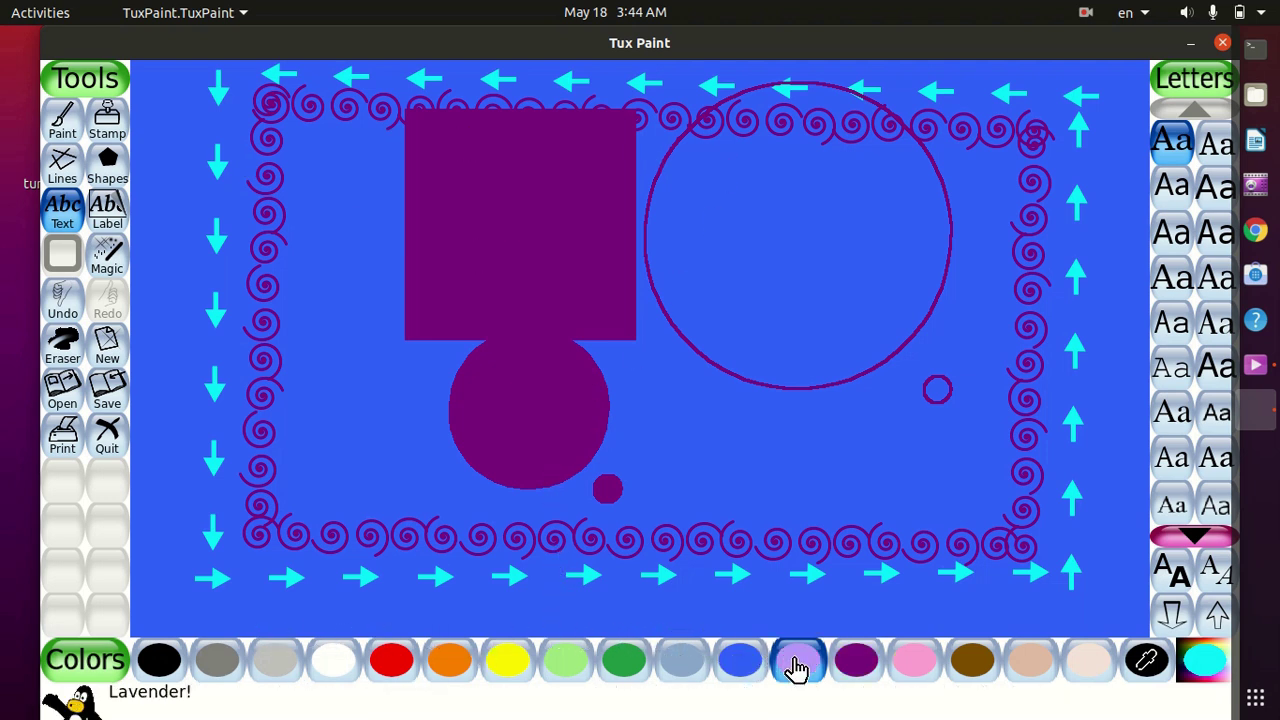
left_click(441, 198)
type("S")
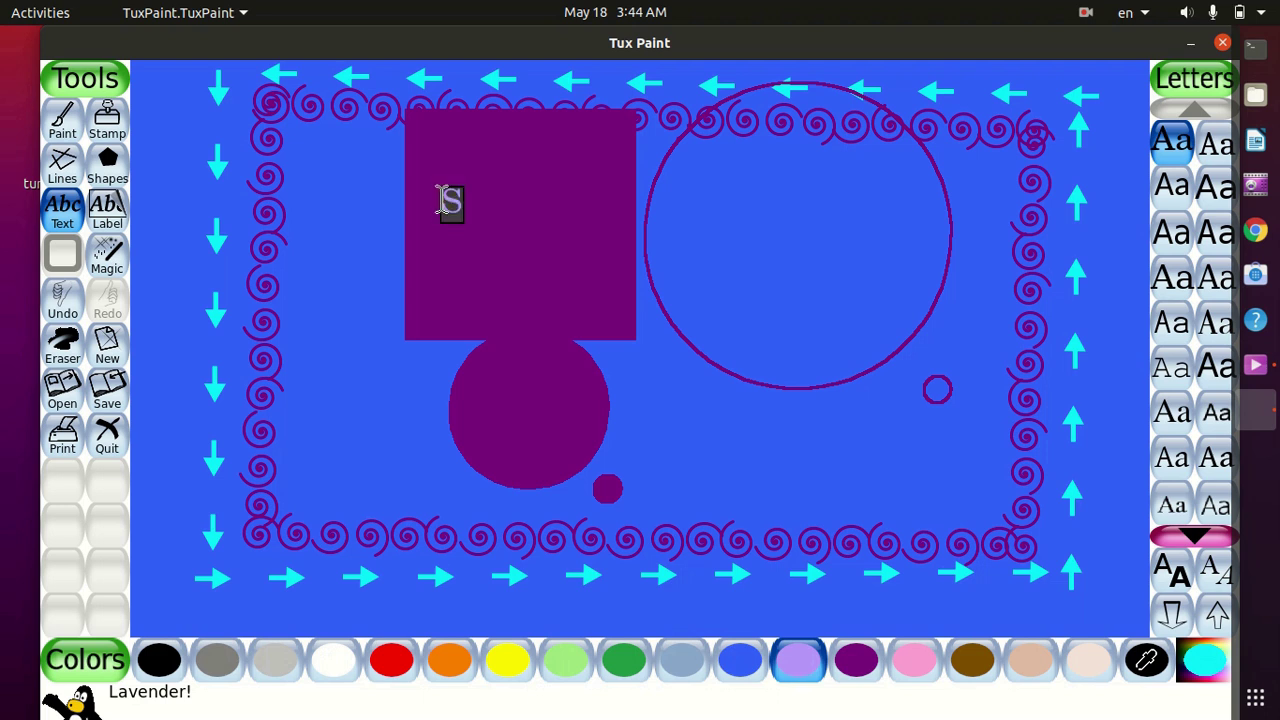
type("CHOOL")
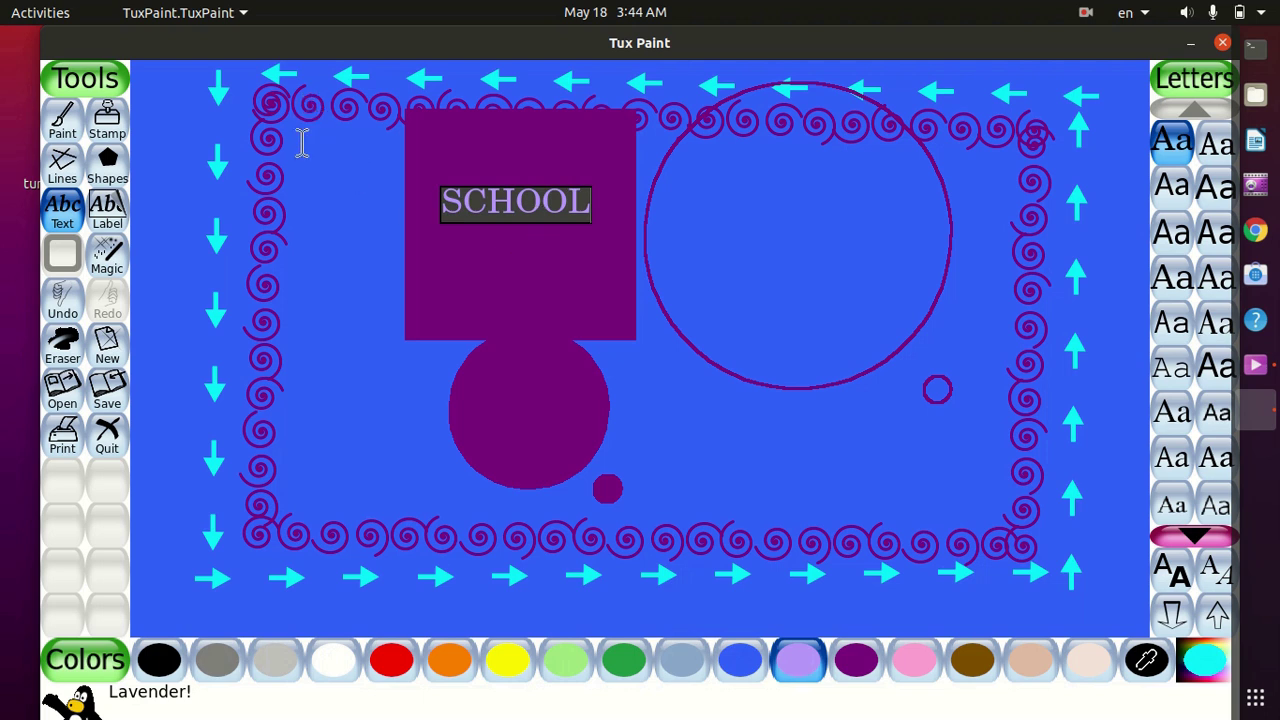
Step: Try the SCHOOL text at several spots on the canvas and fix it inside the large circle outline
left_click(253, 137)
left_click(239, 330)
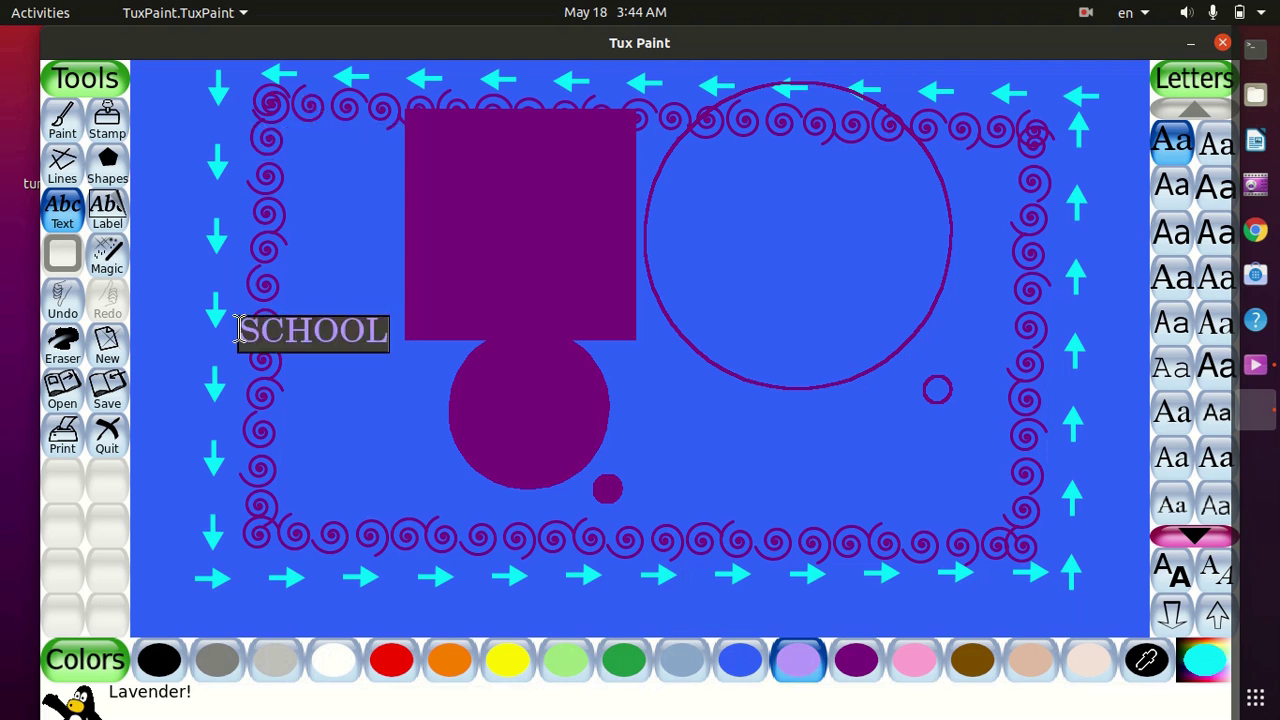
left_click(241, 452)
left_click(707, 487)
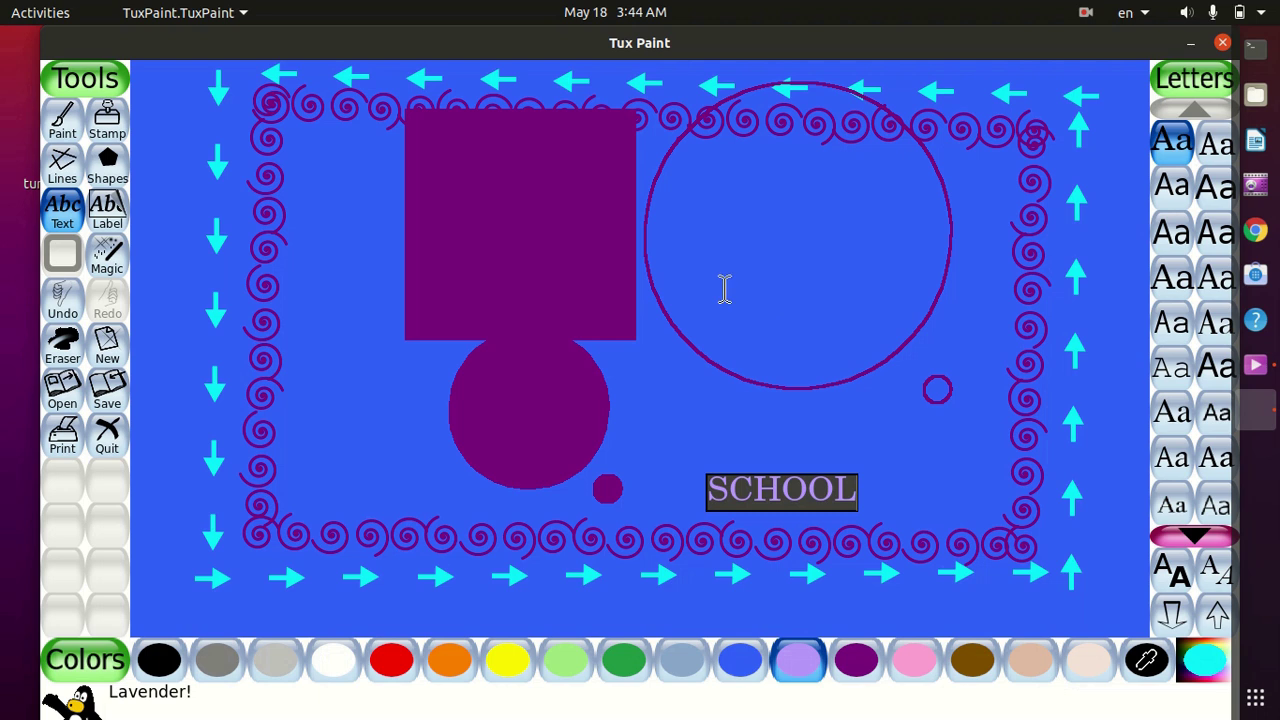
left_click(717, 214)
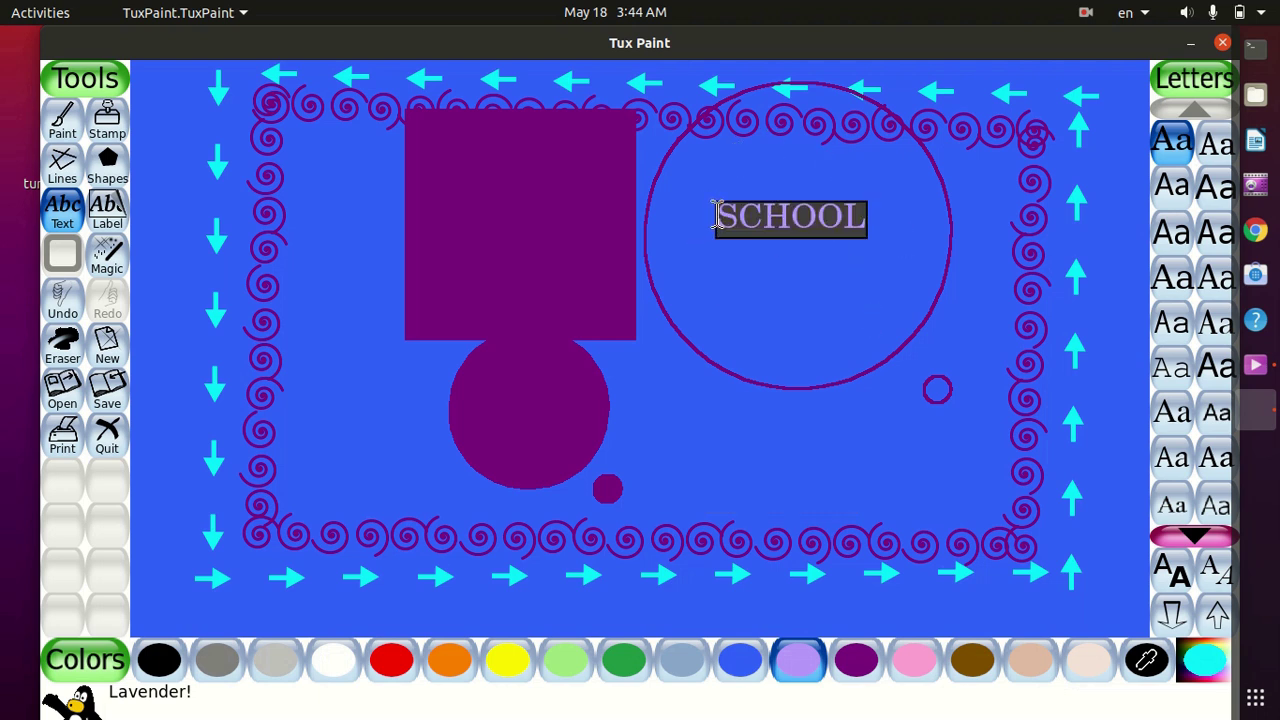
key("Return")
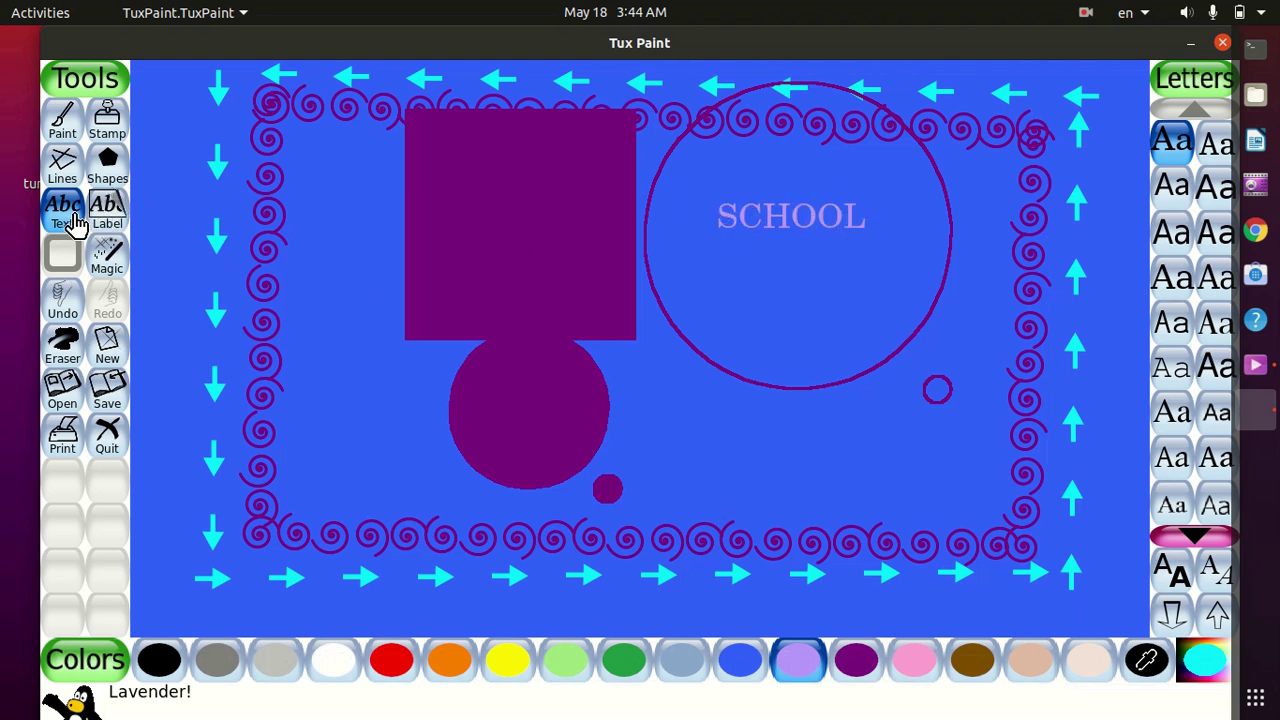
Step: Paint grass over the lower part of the canvas with the Grass magic effect, in lavender and over that in dark green
left_click(107, 259)
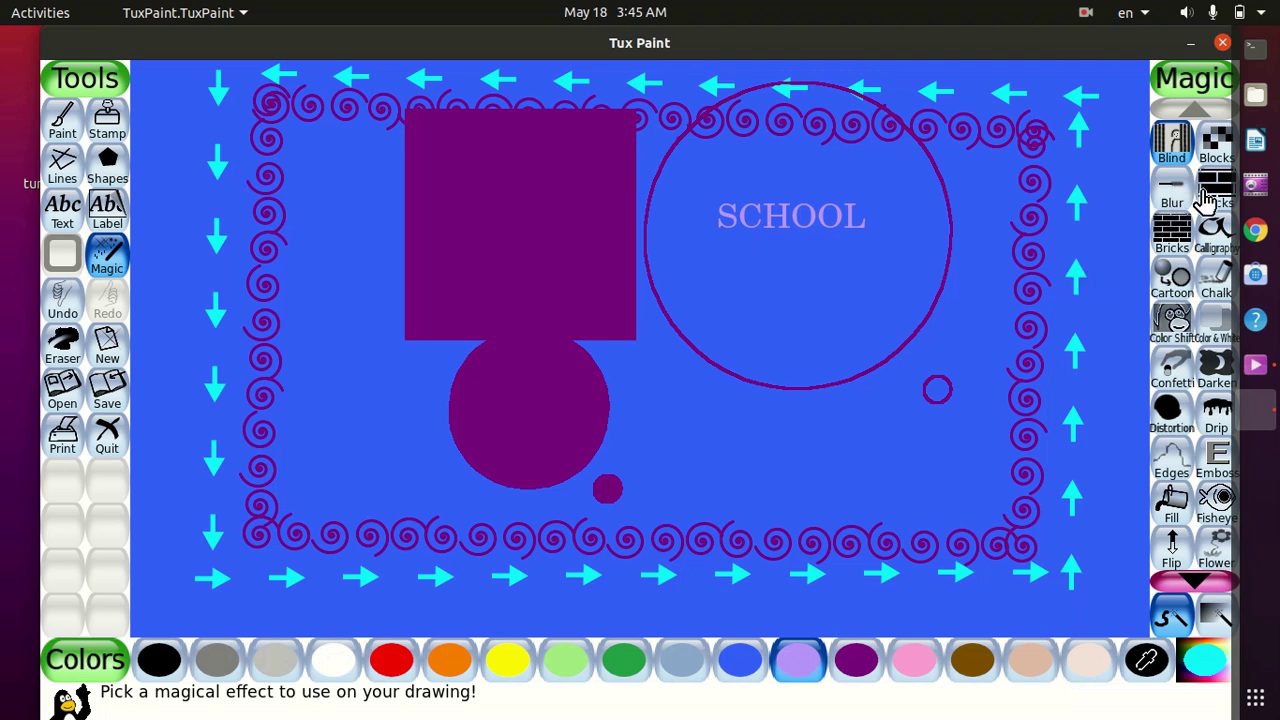
scroll(1203, 190, "down", 8)
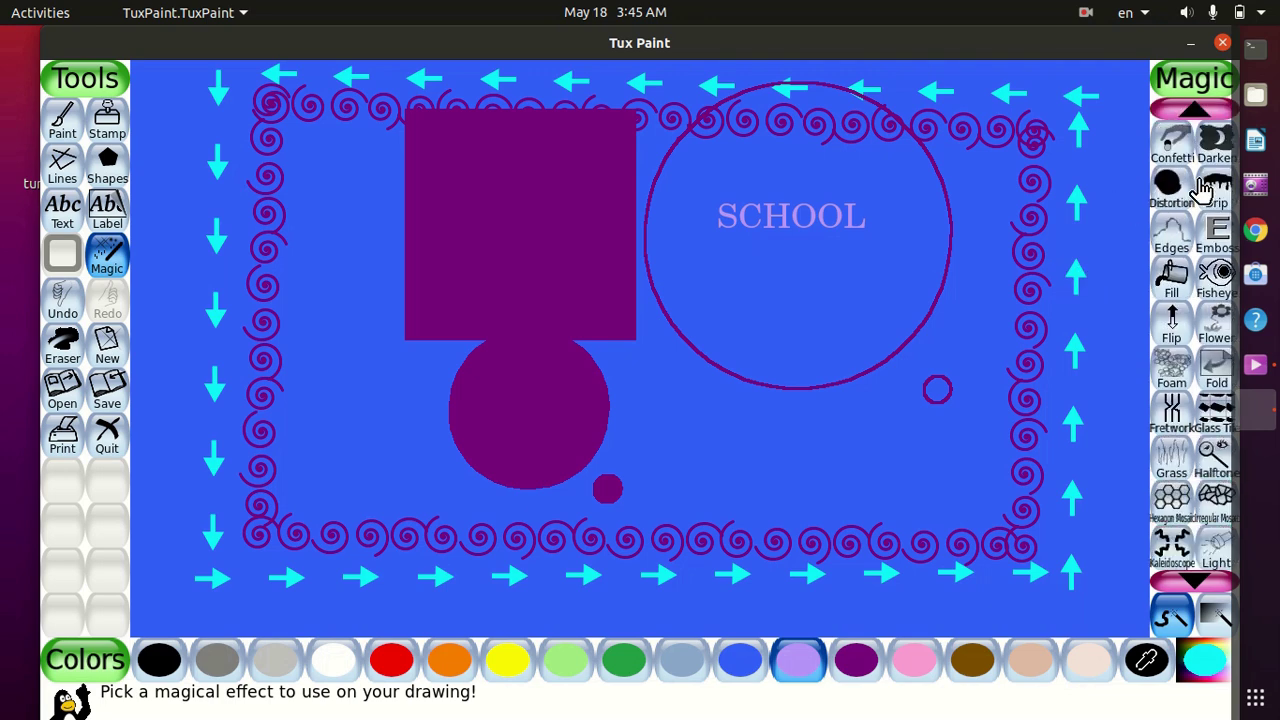
scroll(1203, 188, "up", 4)
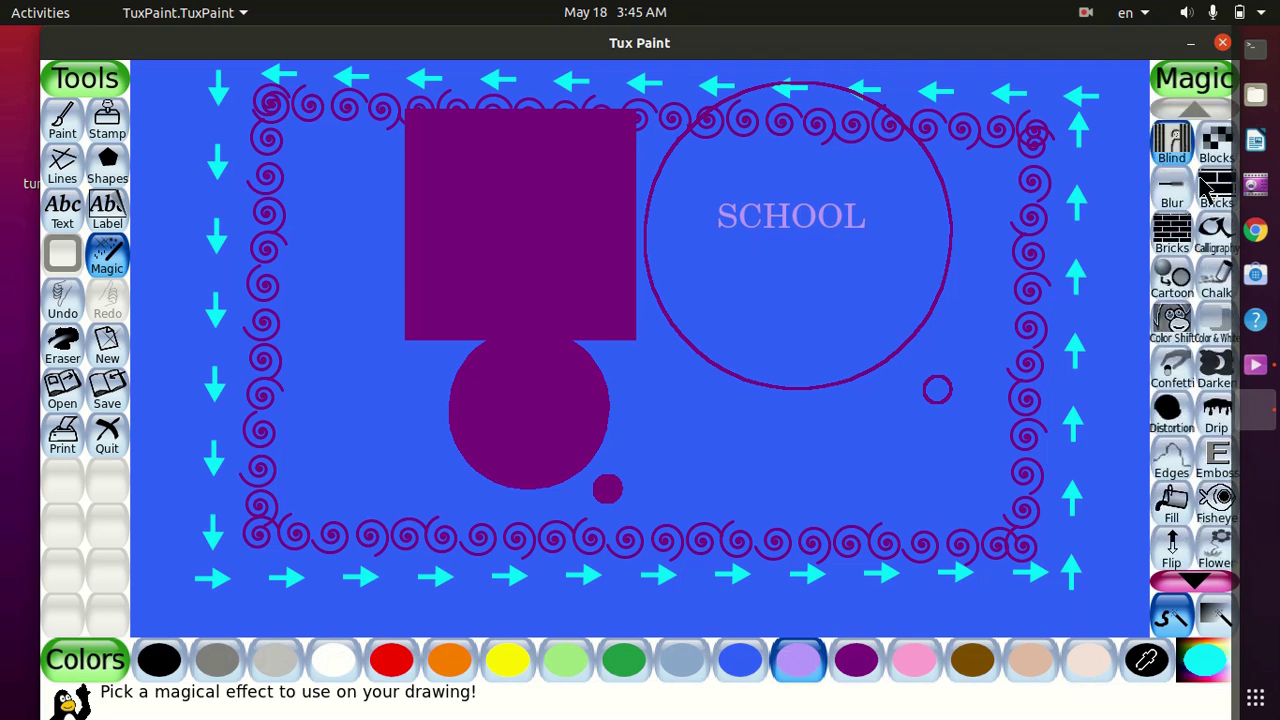
scroll(1203, 188, "down", 2)
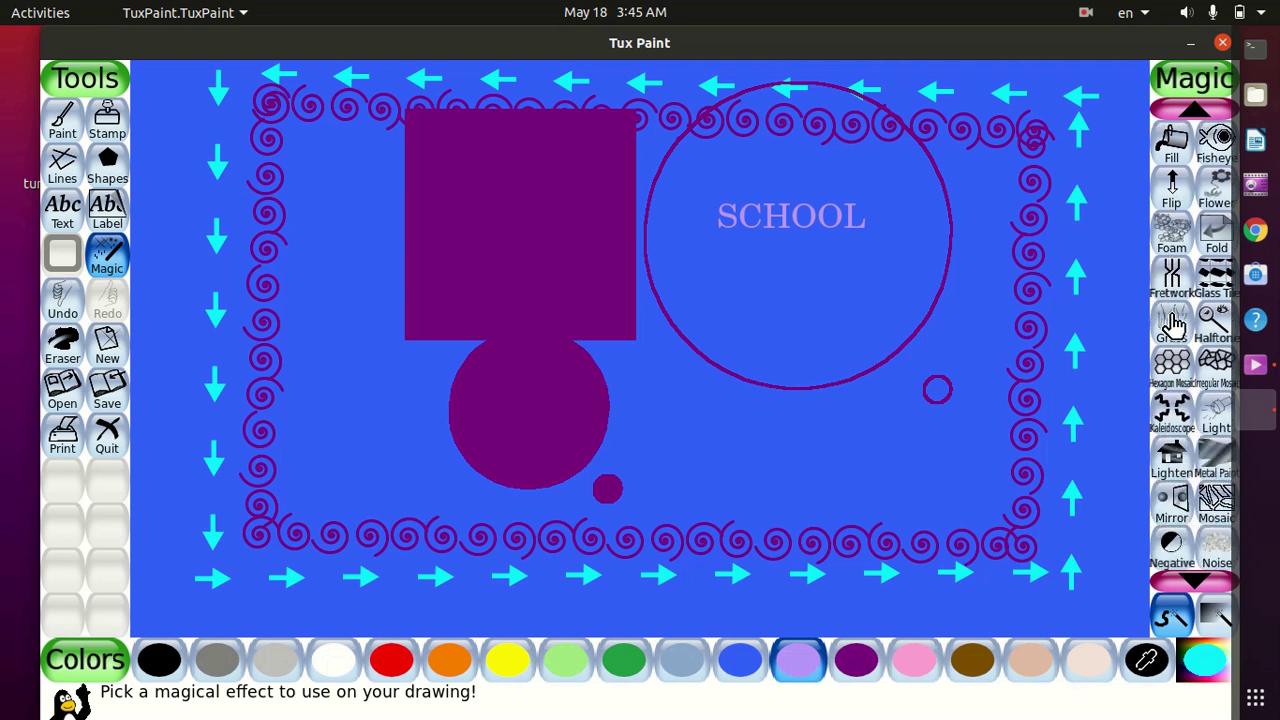
left_click(1173, 323)
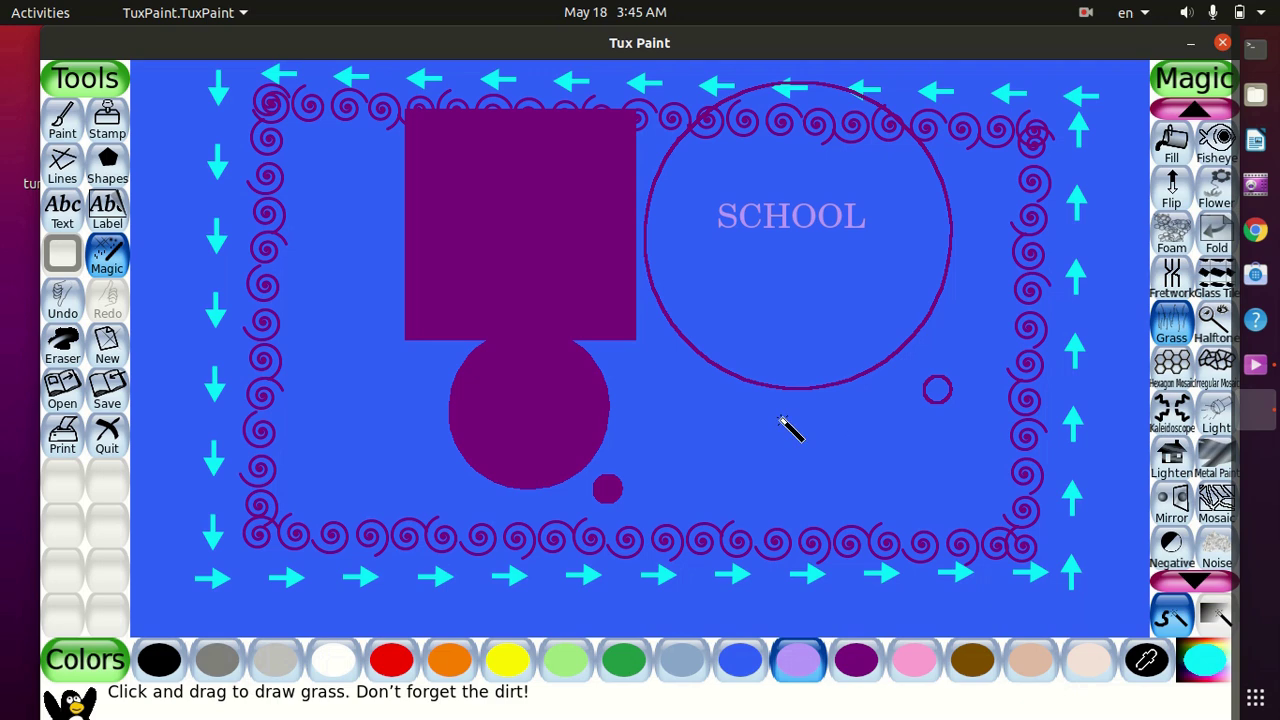
mouse_move(779, 420)
left_mouse_down()
mouse_move(1032, 465)
mouse_move(752, 486)
mouse_move(1008, 498)
mouse_move(736, 521)
mouse_move(1000, 564)
mouse_move(660, 584)
mouse_move(745, 580)
left_mouse_up()
left_click(624, 662)
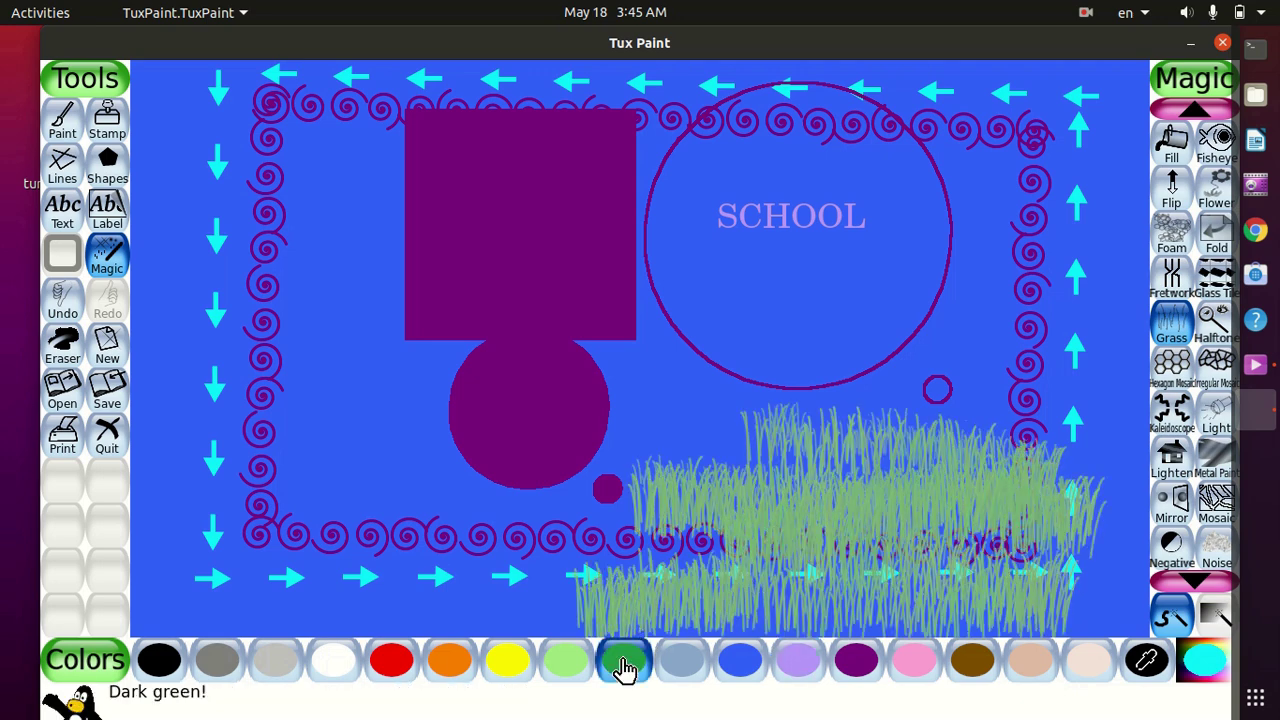
mouse_move(657, 553)
left_mouse_down()
mouse_move(726, 497)
mouse_move(1030, 478)
mouse_move(439, 571)
mouse_move(1016, 580)
mouse_move(453, 581)
mouse_move(331, 563)
mouse_move(925, 548)
mouse_move(301, 553)
mouse_move(658, 495)
mouse_move(989, 476)
mouse_move(501, 504)
mouse_move(946, 482)
mouse_move(619, 455)
mouse_move(691, 442)
mouse_move(1012, 503)
left_mouse_up()
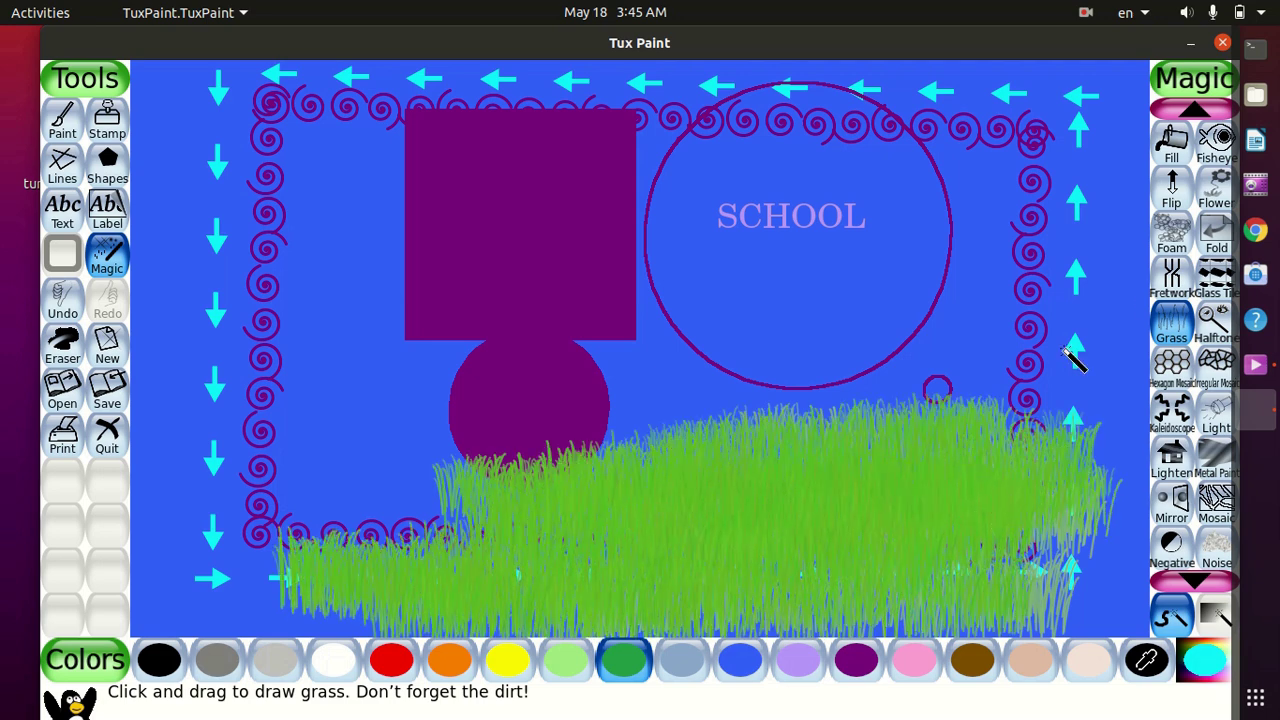
Step: Draw four purple flowers with the Flower magic effect, their stalks fanning upward from one spot in the grass
left_click(1215, 200)
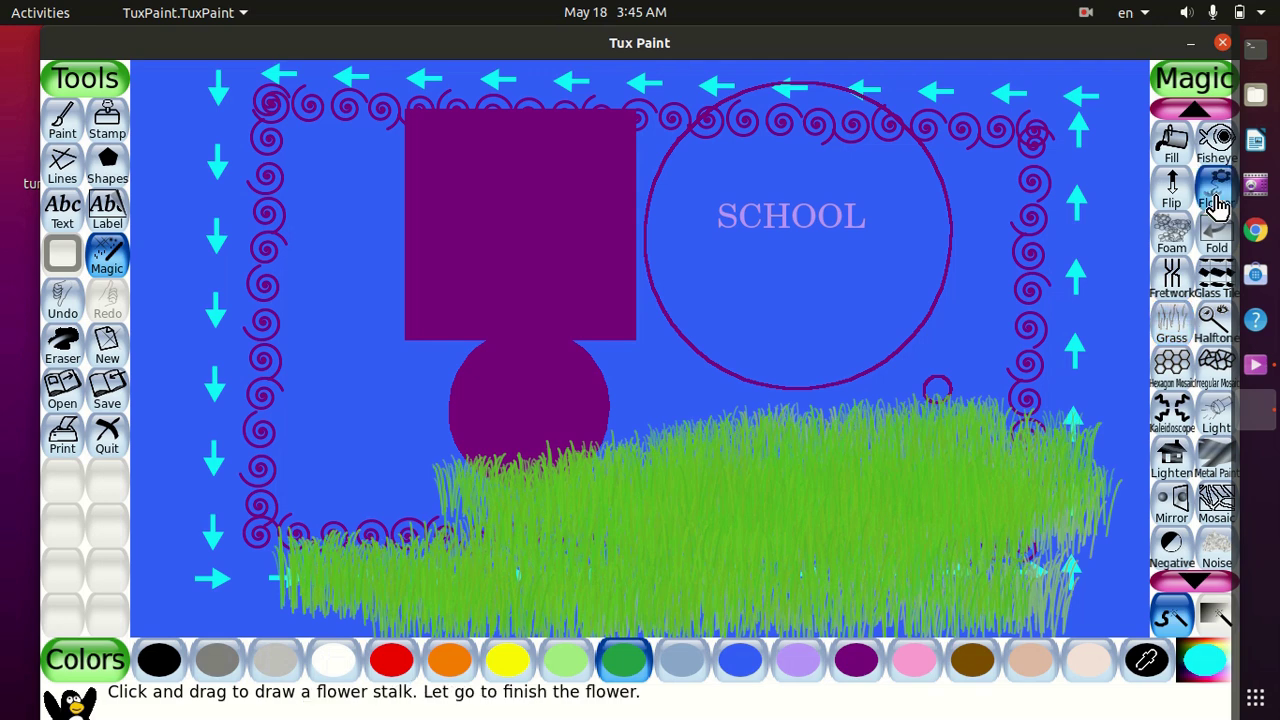
left_click(858, 663)
mouse_move(841, 482)
left_mouse_down()
mouse_move(828, 428)
mouse_move(728, 304)
mouse_move(731, 141)
left_mouse_up()
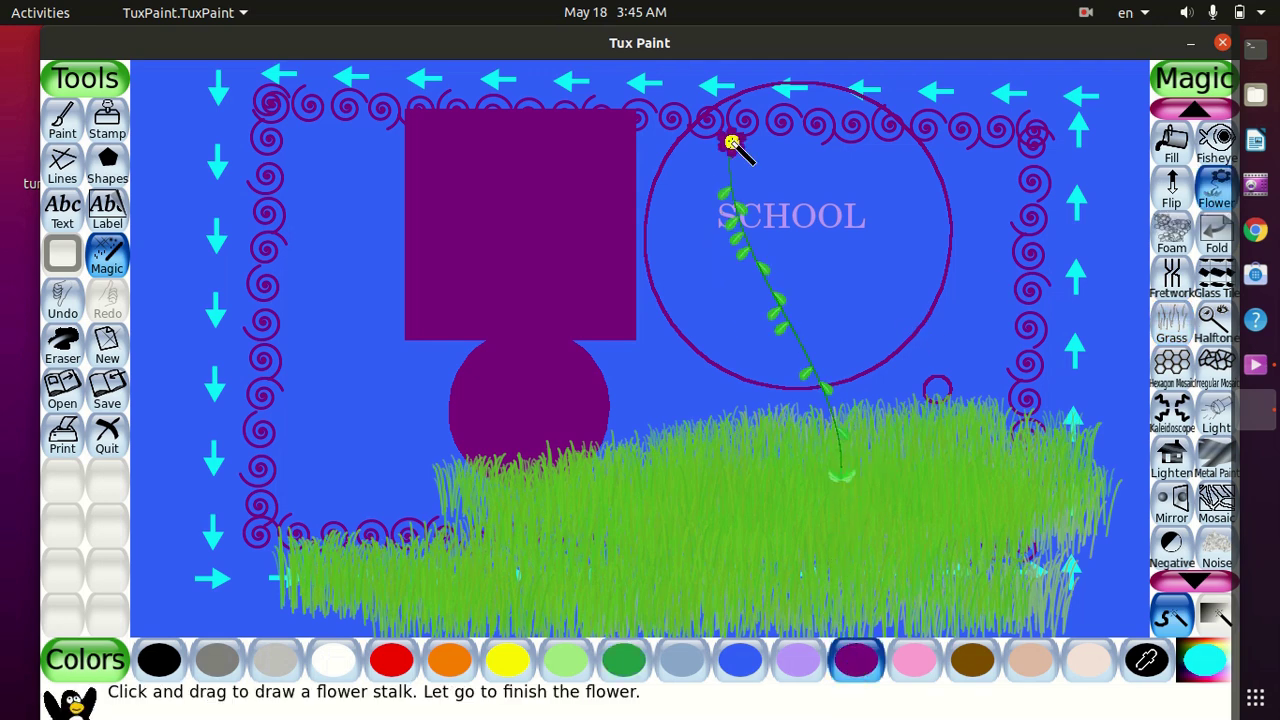
left_click_drag(843, 436, 955, 298)
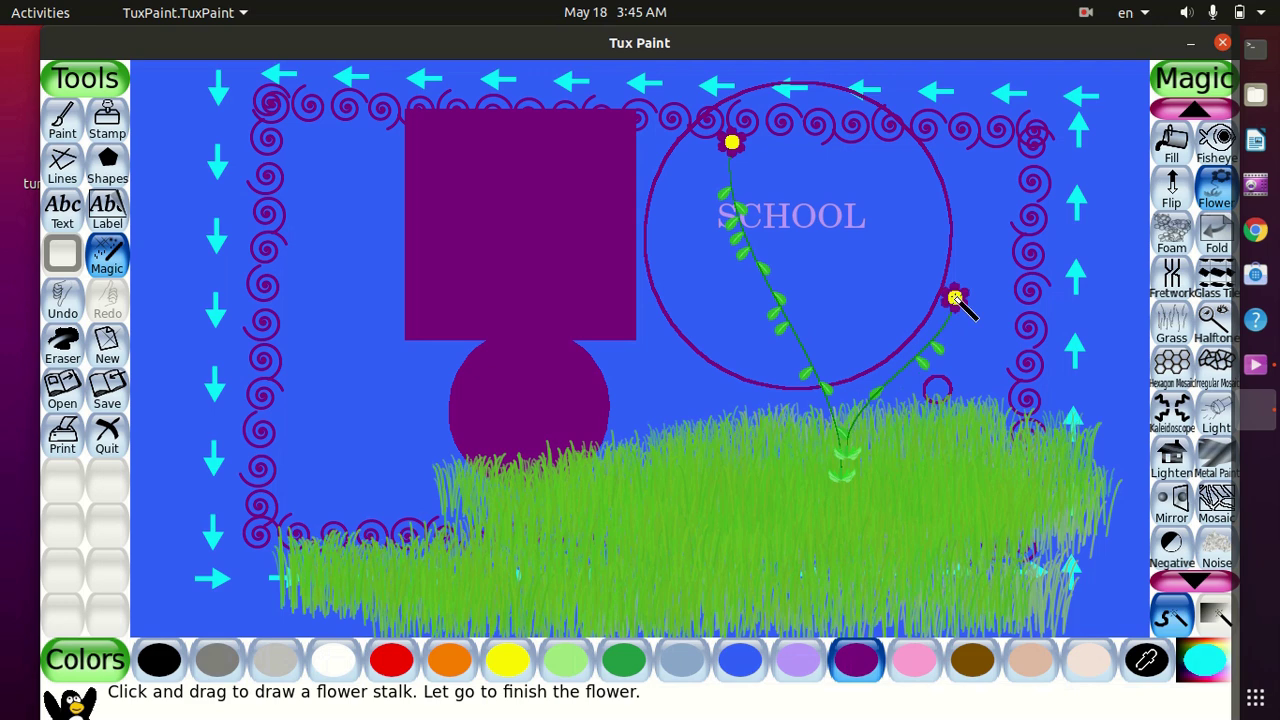
left_click_drag(842, 464, 634, 248)
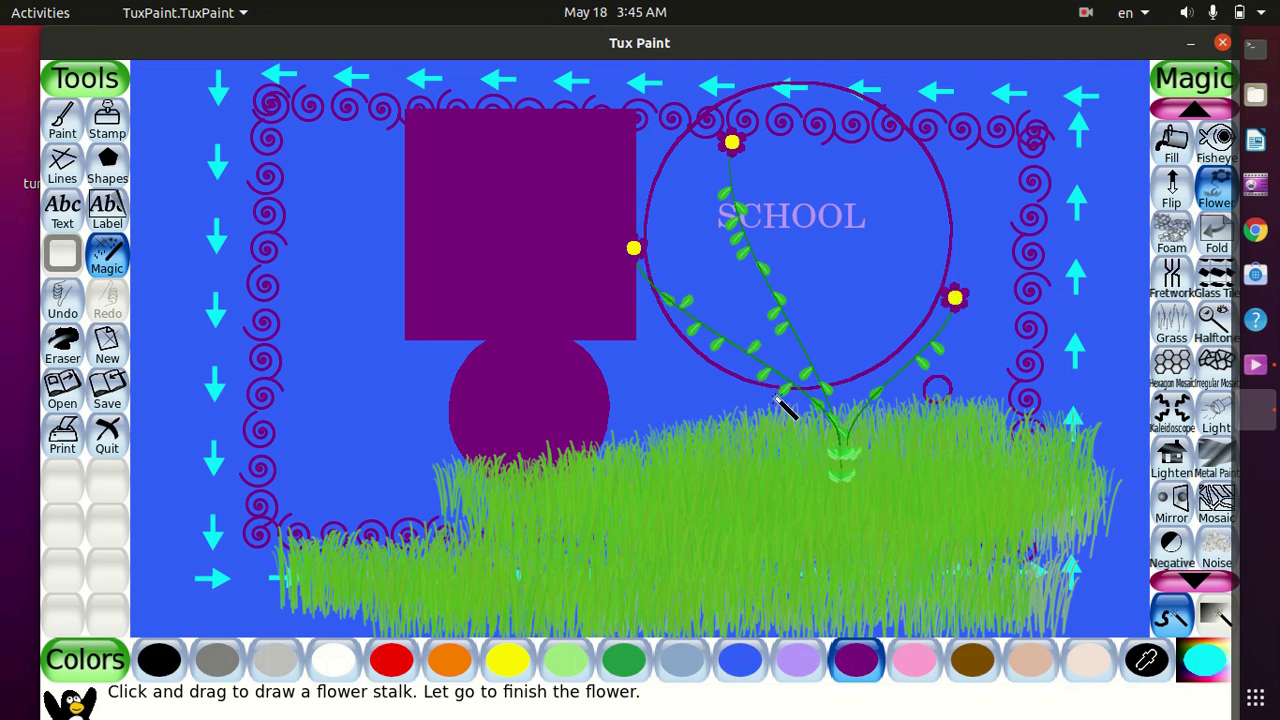
left_click_drag(846, 462, 1014, 380)
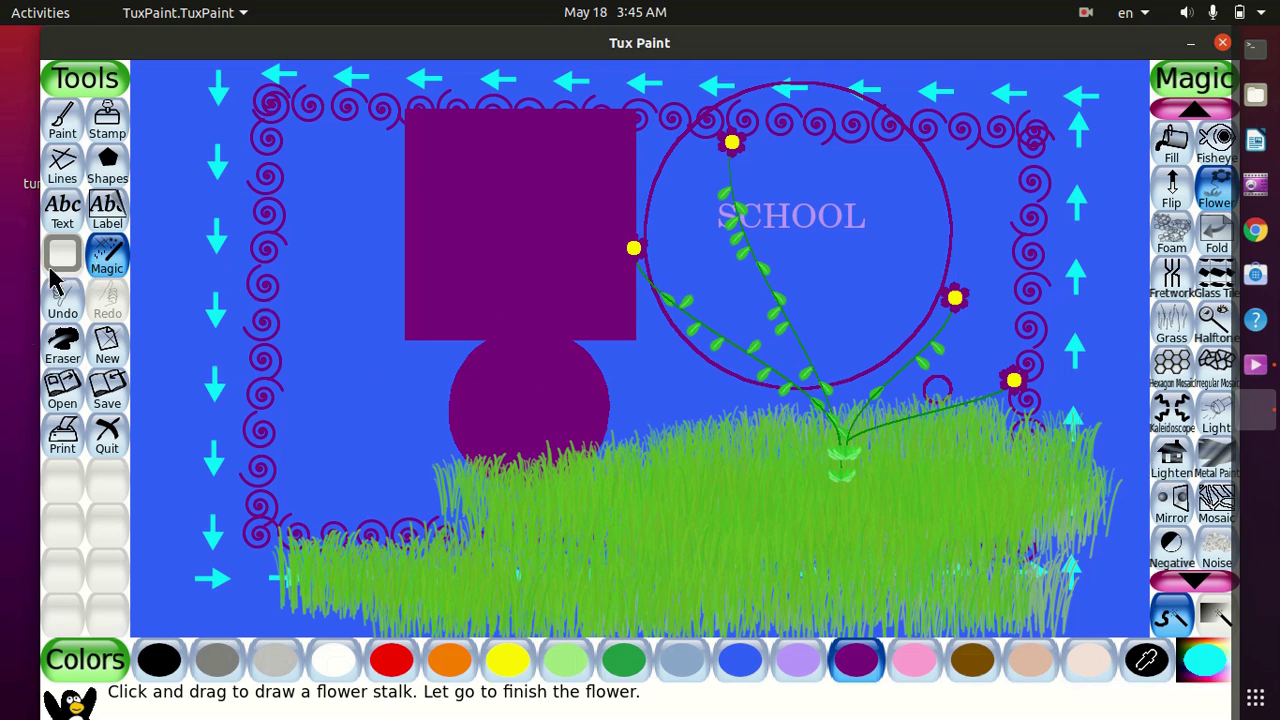
Step: Undo the four flowers and the dark green grass
left_click(63, 310)
left_click(63, 310)
left_click(63, 310)
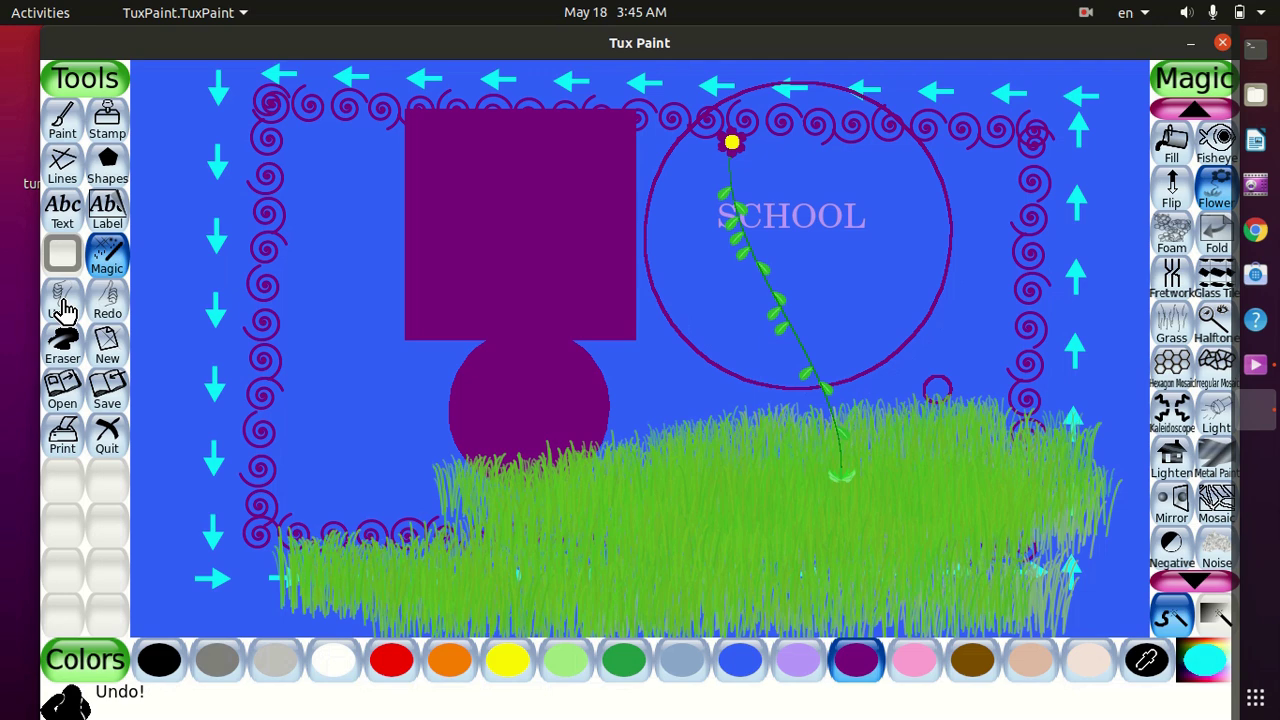
left_click(63, 310)
left_click(63, 310)
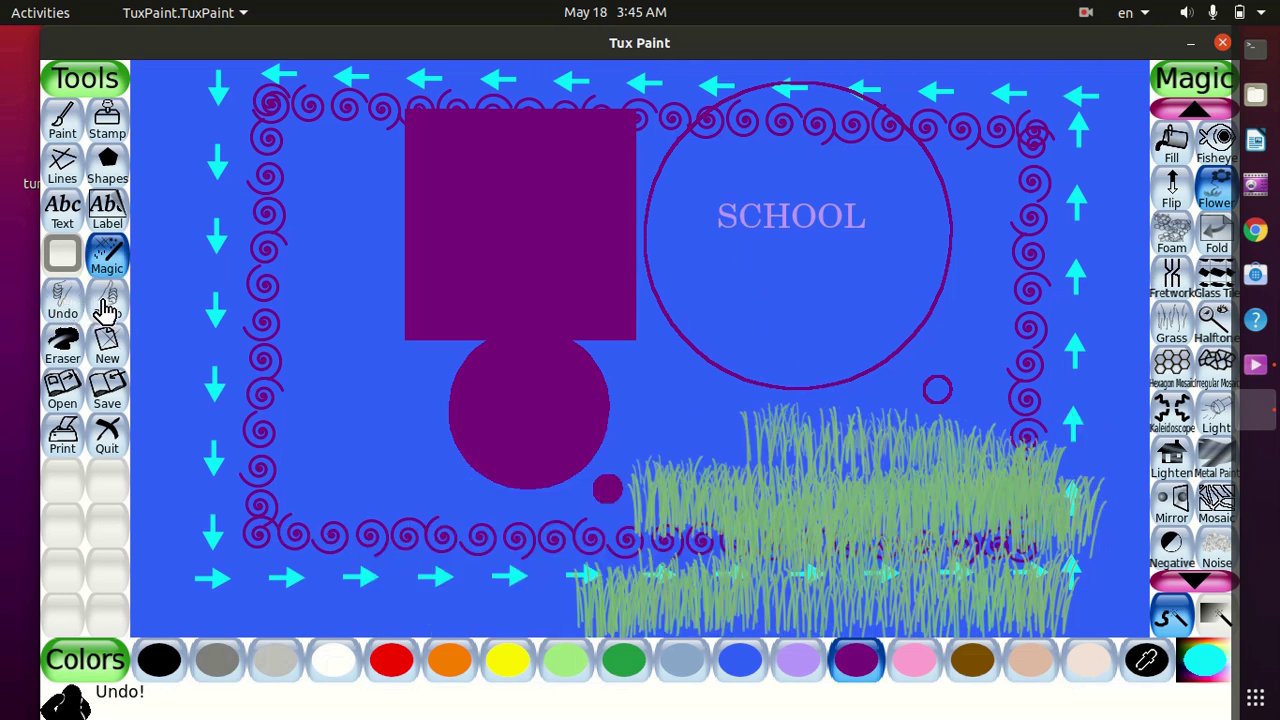
Step: Redo the dark green grass and all four flowers
left_click(107, 310)
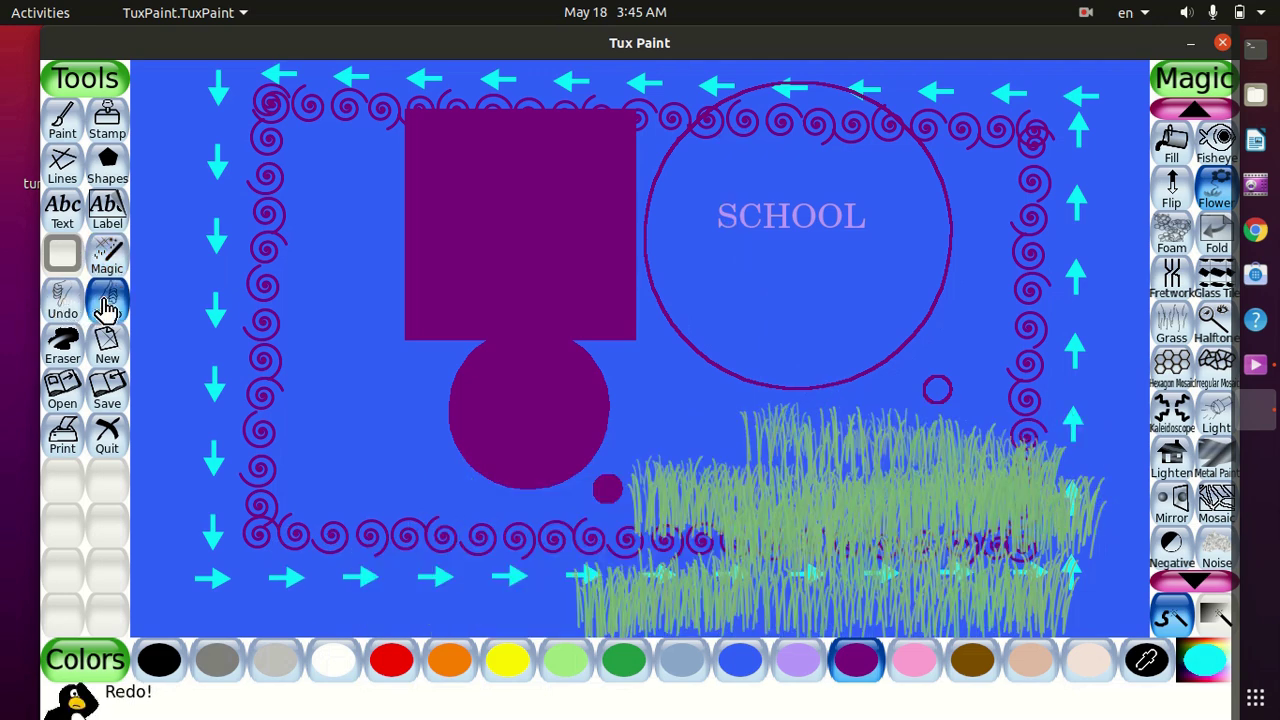
left_click(107, 310)
left_click(107, 310)
left_click(107, 310)
left_click(107, 310)
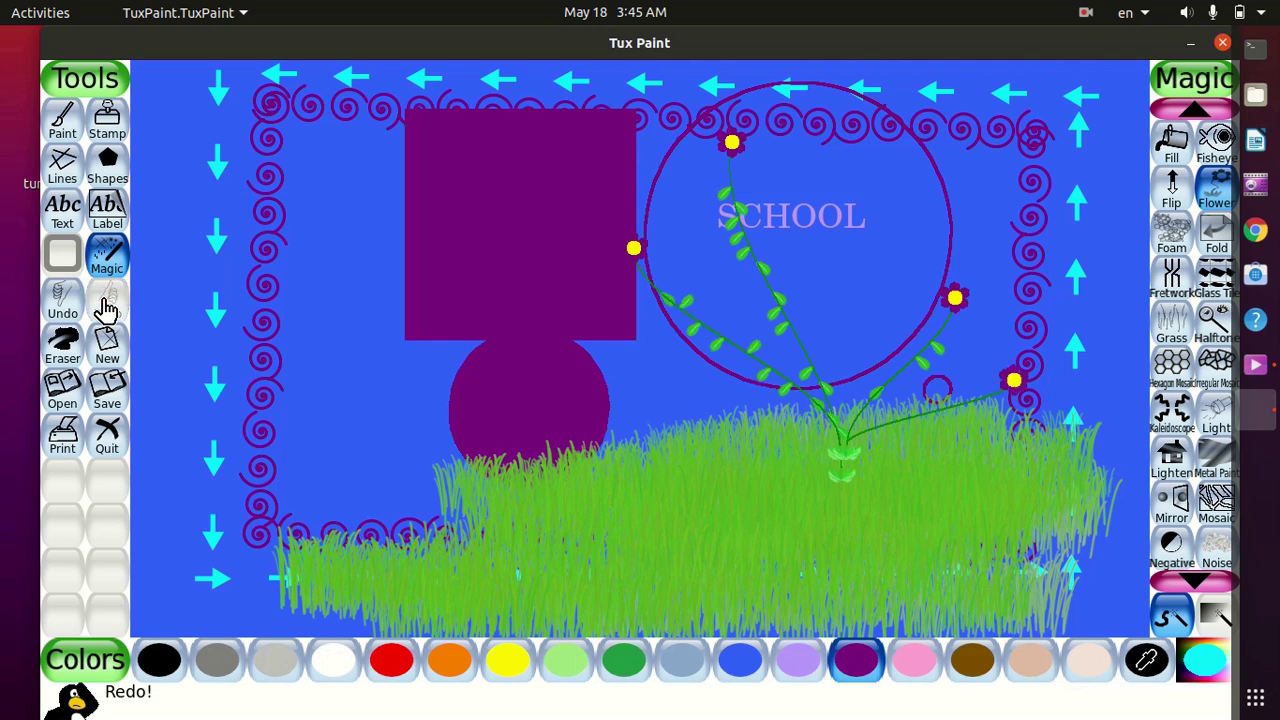
Step: Erase the filled square, the top of the filled circle and nearby parts of the frames with the largest square eraser
left_click(55, 350)
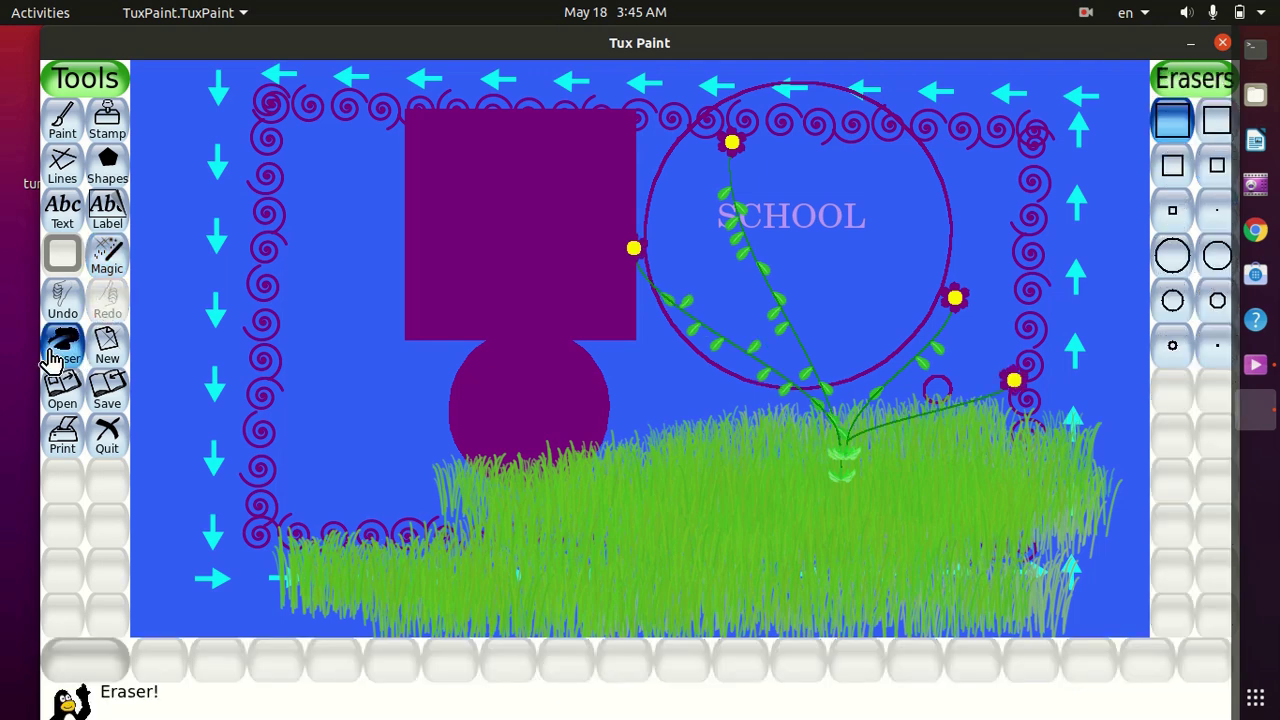
mouse_move(329, 257)
left_mouse_down()
mouse_move(561, 214)
mouse_move(519, 293)
mouse_move(261, 293)
mouse_move(595, 133)
mouse_move(476, 180)
mouse_move(456, 211)
mouse_move(592, 206)
left_mouse_up()
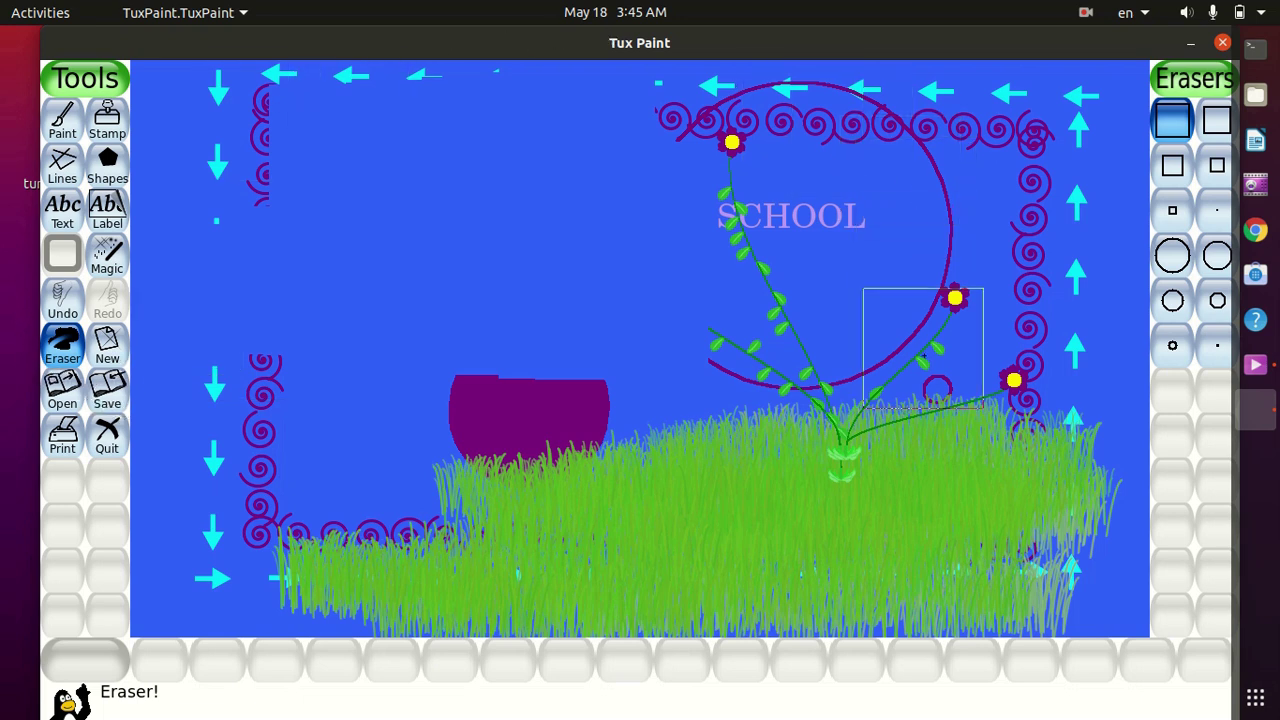
Step: Save the drawing and reopen it from the saved pictures
left_click(110, 398)
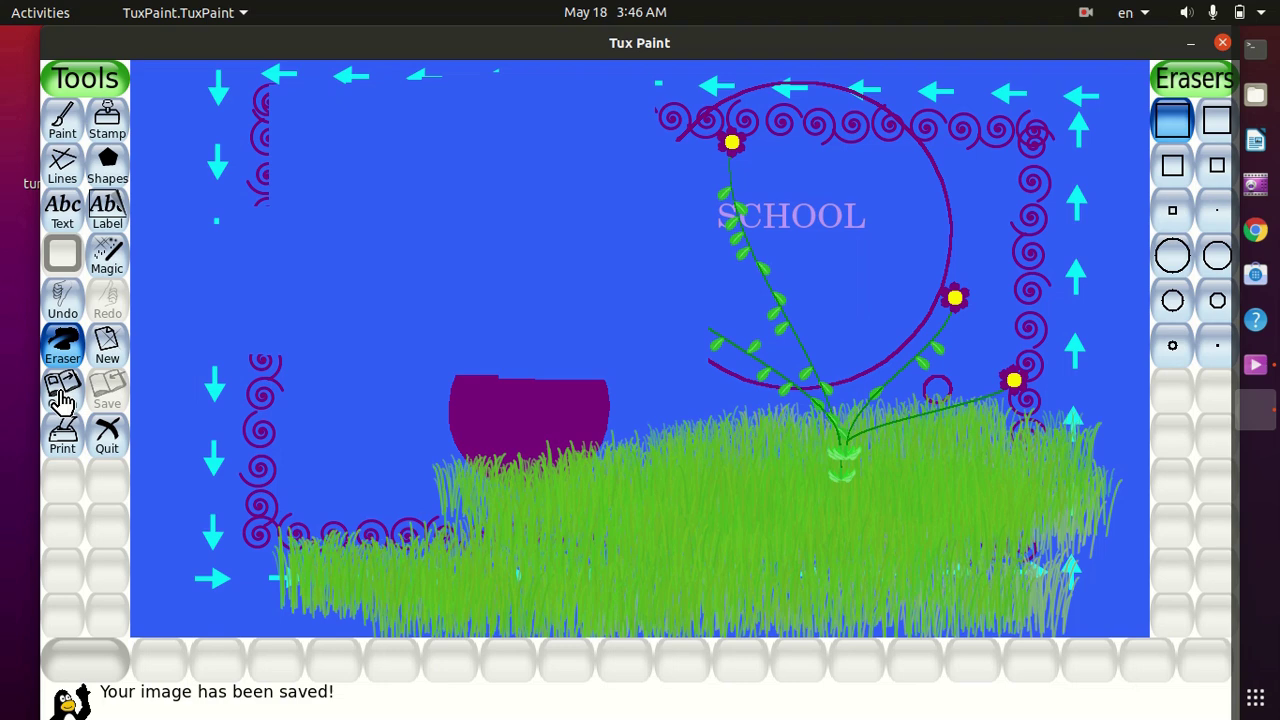
left_click(62, 390)
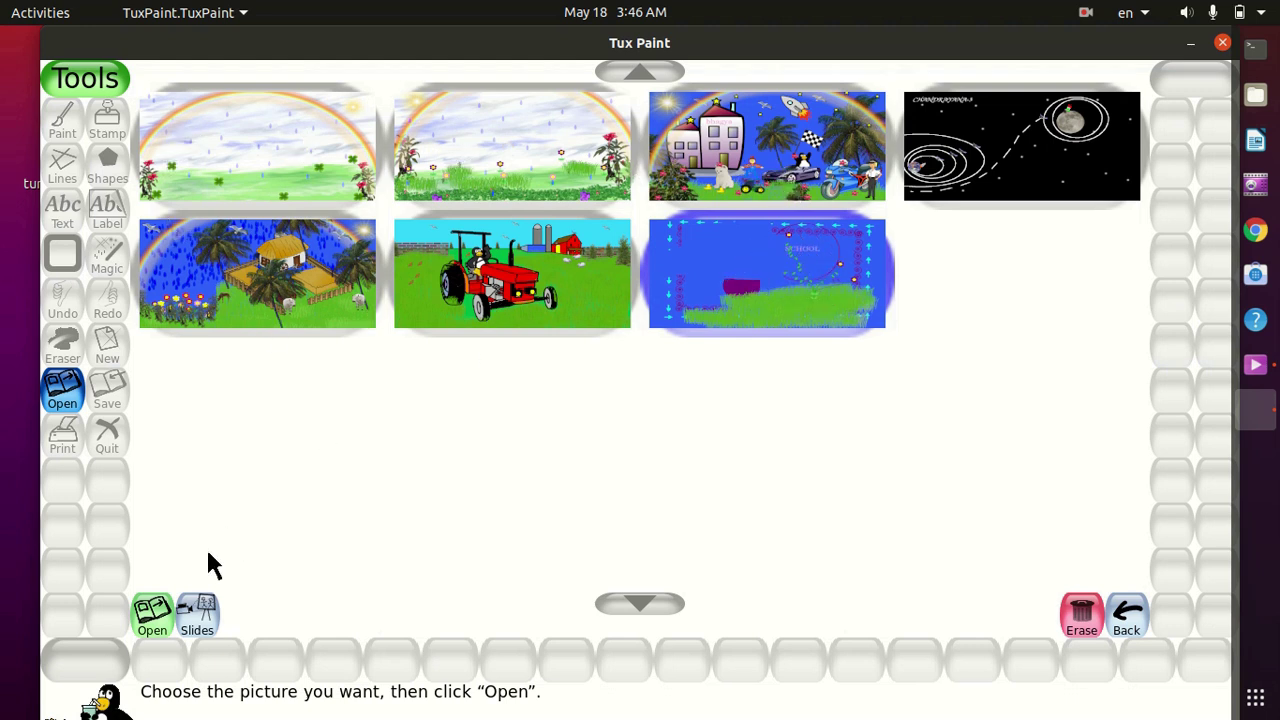
left_click(150, 618)
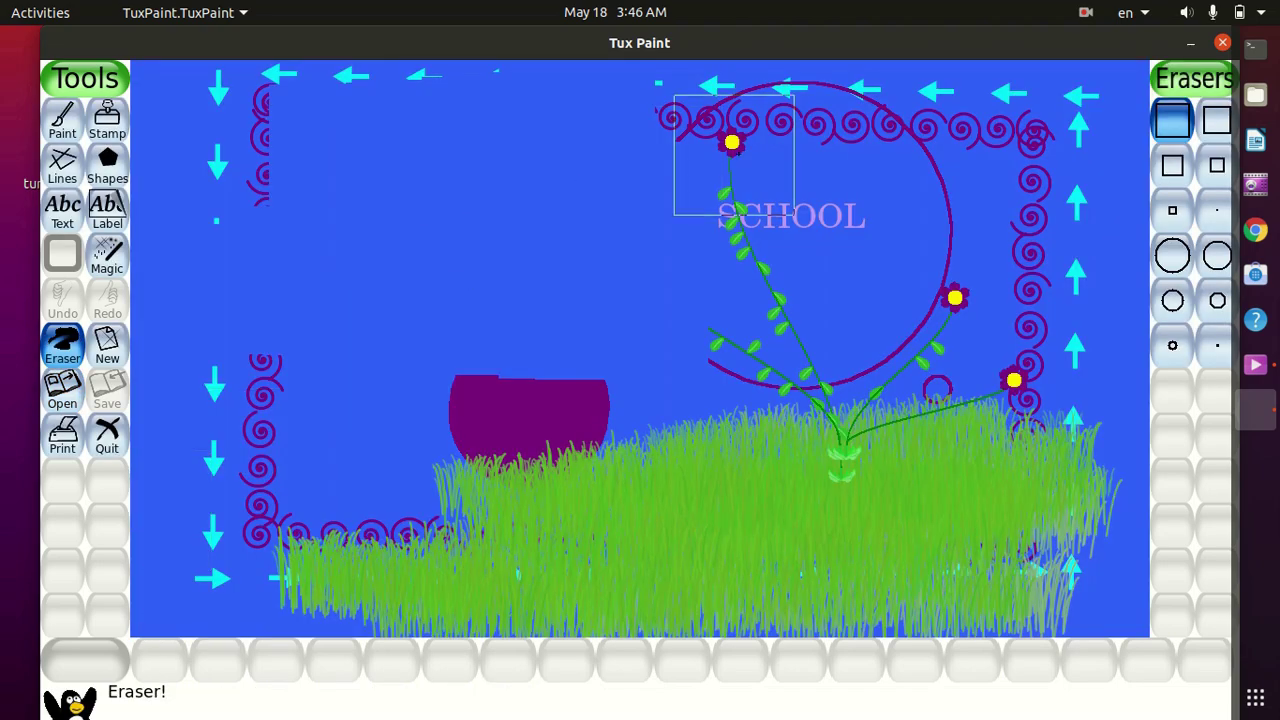